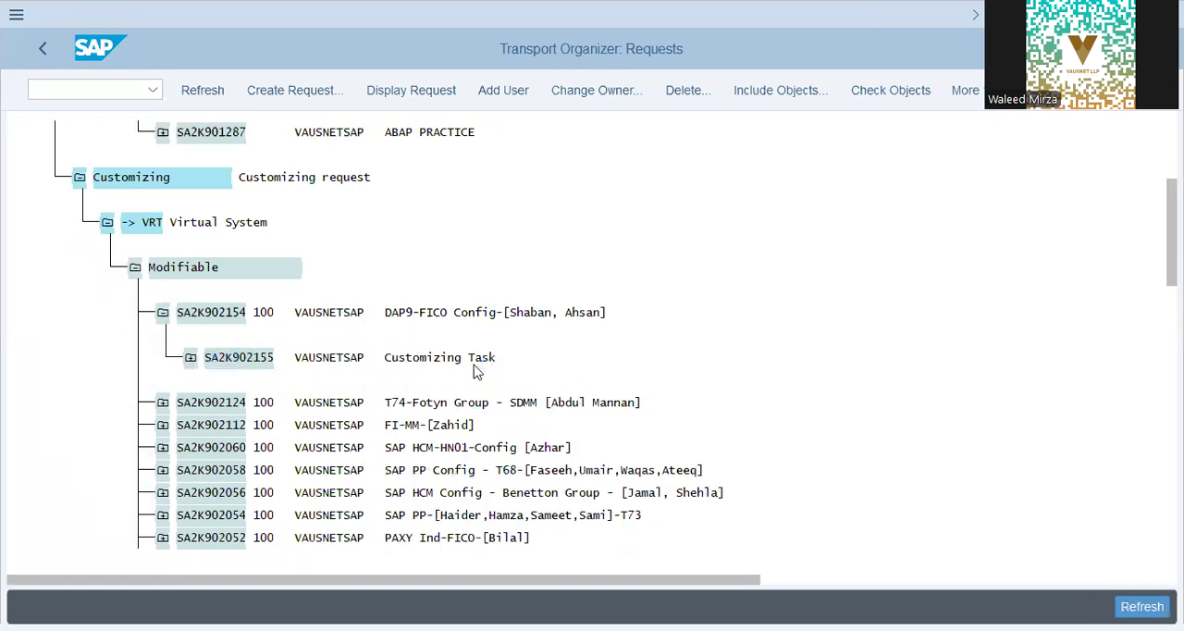
Step: Open the customizing implementation guide with transaction /nspro
{"action": "left_click", "coordinate": [125, 92]}
{"action": "type", "text": "/nspro"}
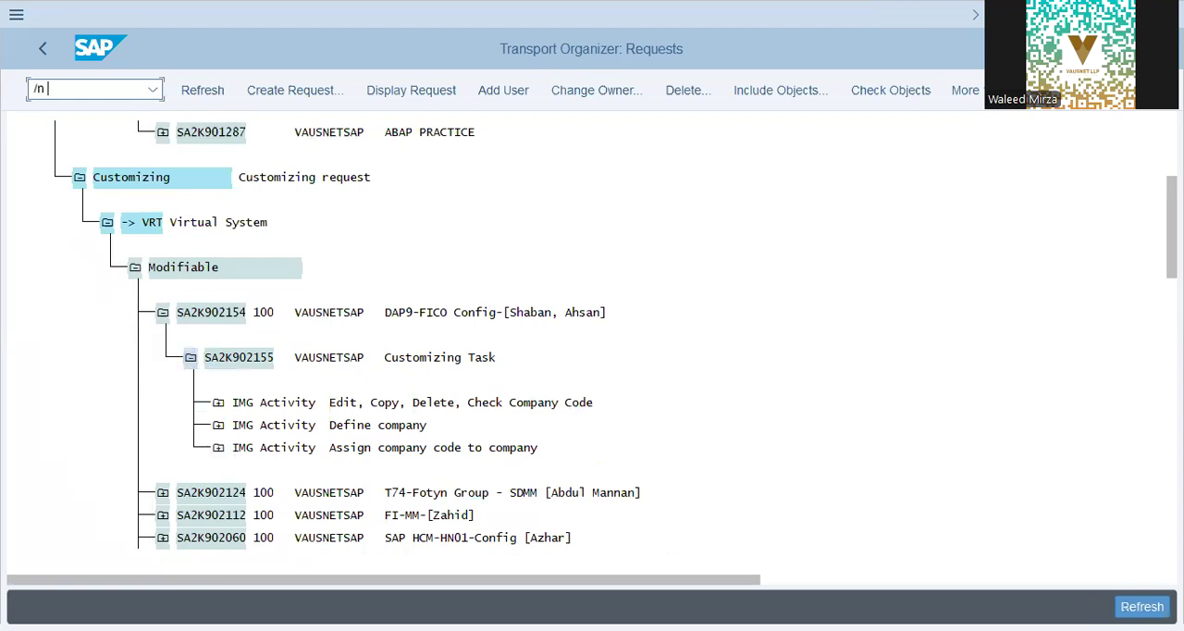
{"action": "key", "text": "Return"}
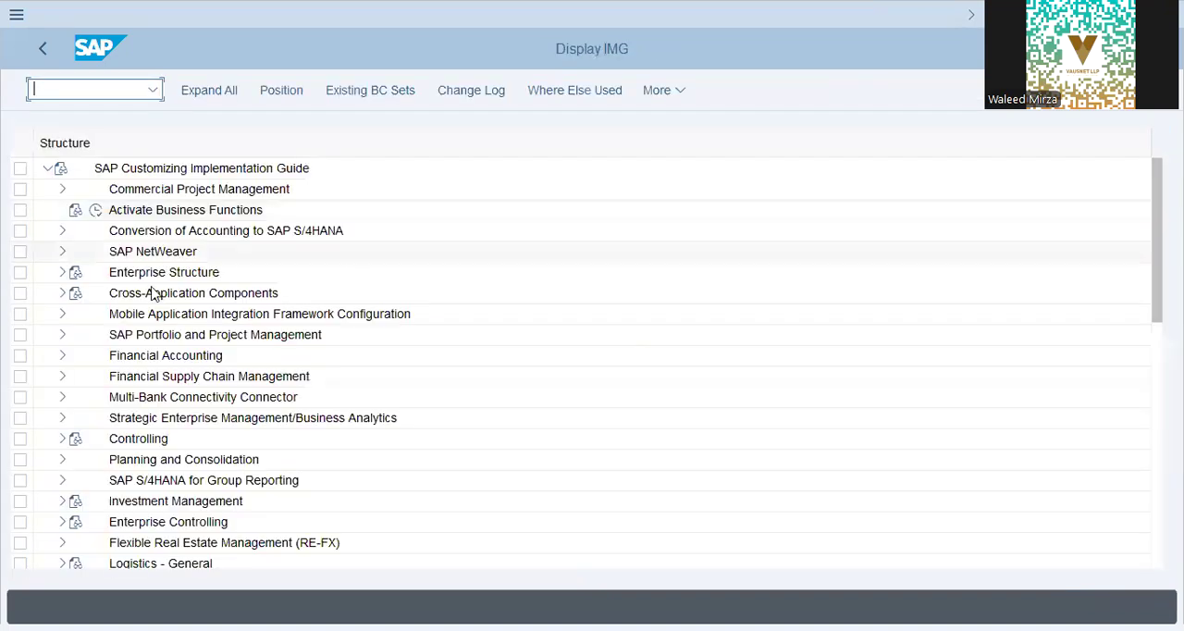
Step: Open Edit Chart of Accounts List under Financial Accounting, General Ledger Accounting, Master Data, G/L Accounts, Preparations
{"action": "left_click", "coordinate": [79, 357]}
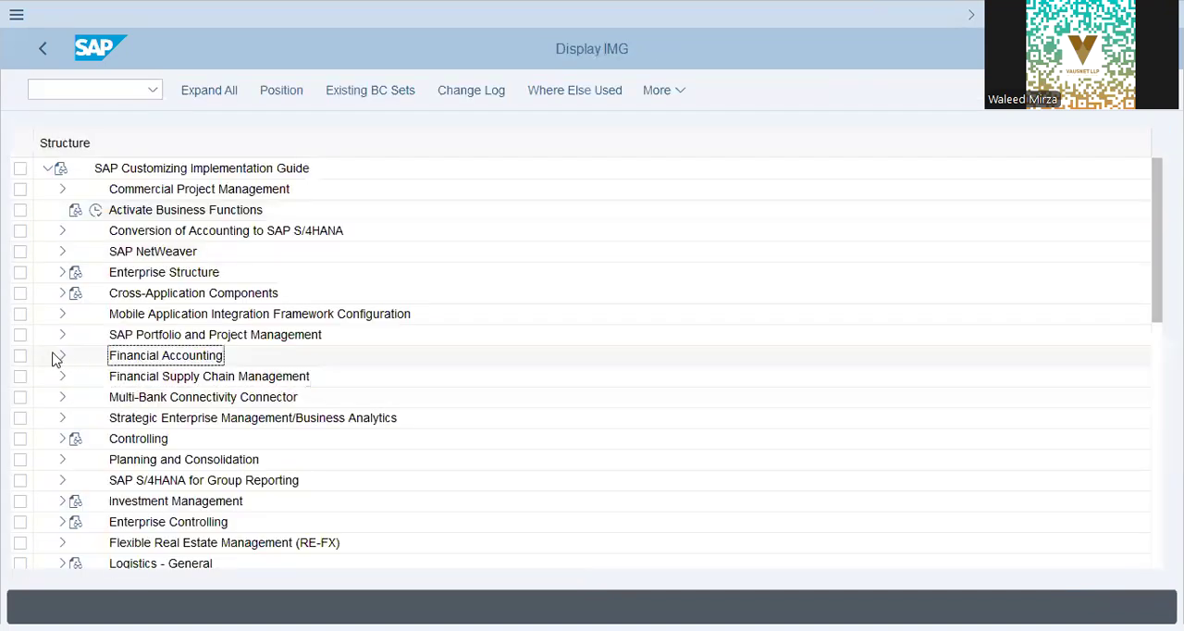
{"action": "left_click", "coordinate": [65, 359]}
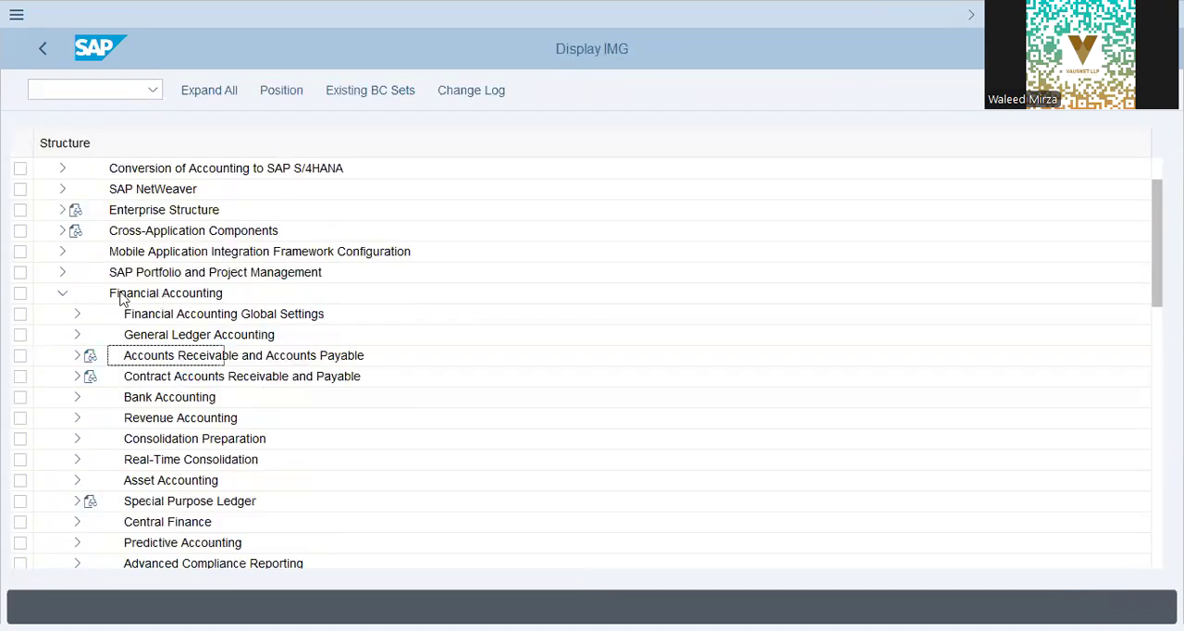
{"action": "left_click", "coordinate": [79, 335]}
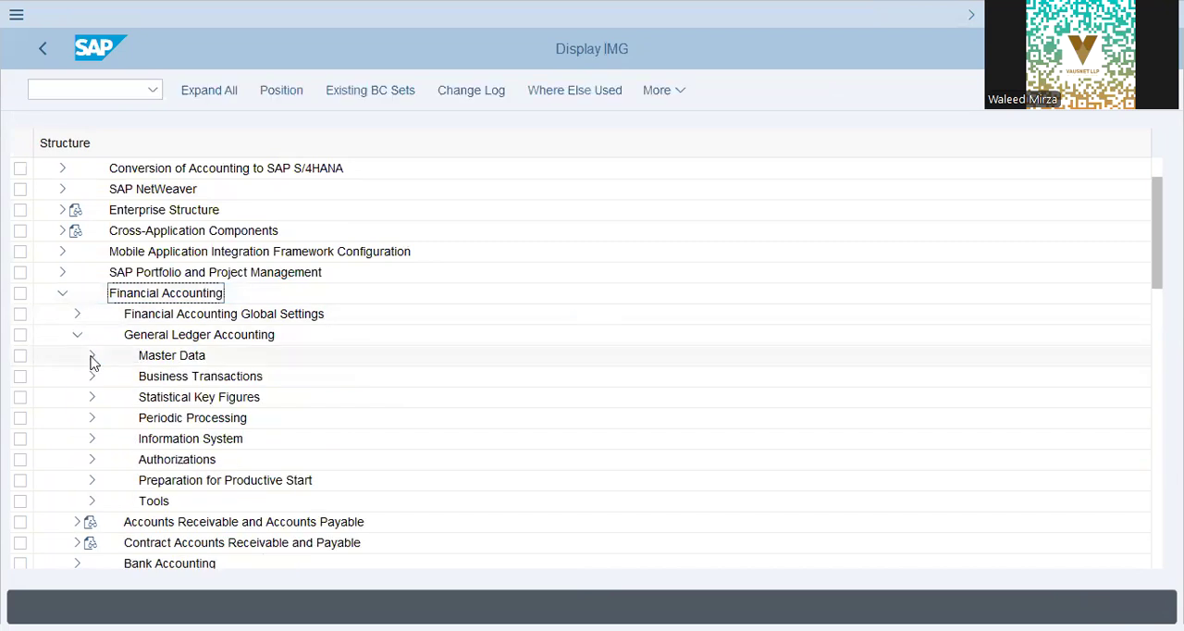
{"action": "left_click", "coordinate": [108, 377]}
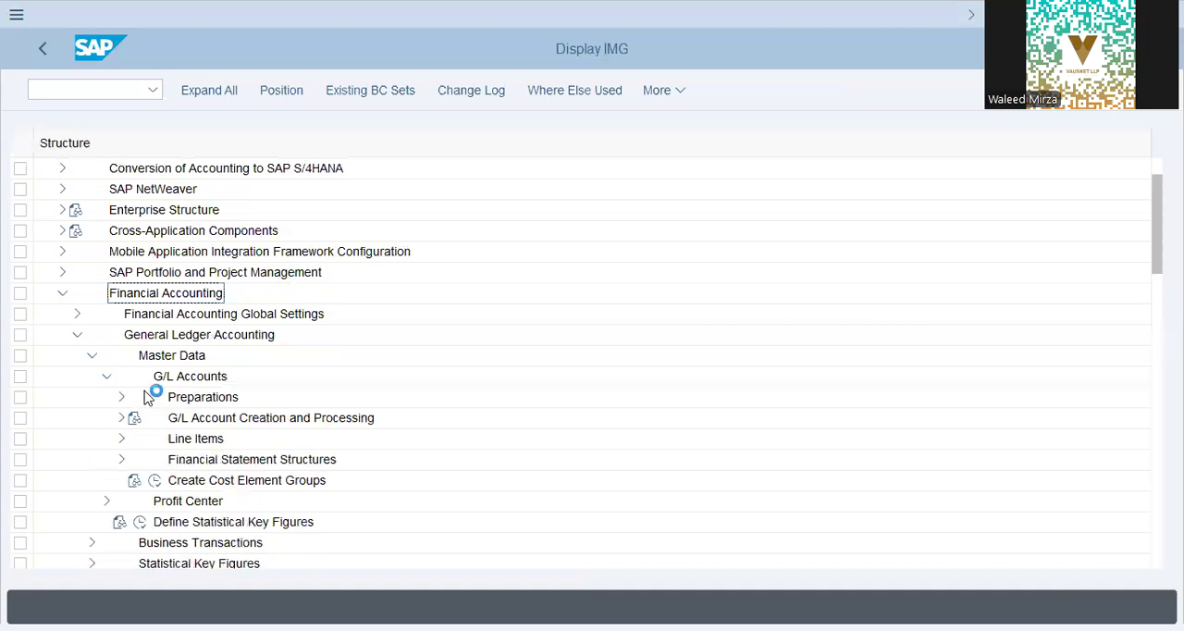
{"action": "left_click", "coordinate": [121, 397]}
{"action": "left_click", "coordinate": [169, 441]}
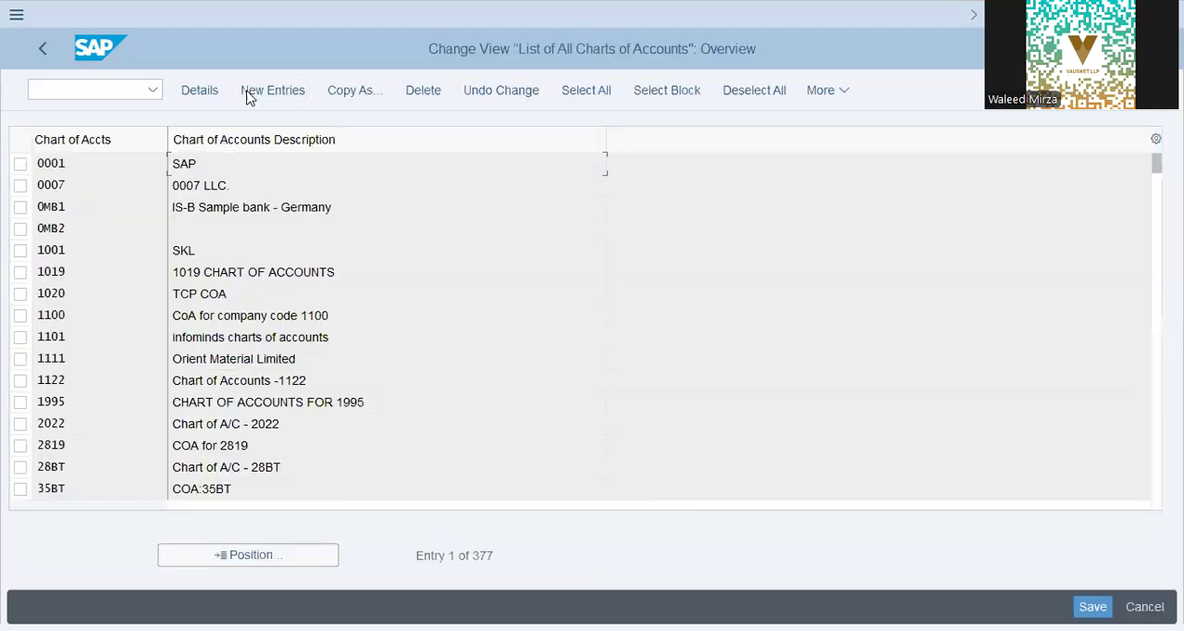
Step: Create chart of accounts DAP9 with description "DAP9 - Charts of Accounts", maintenance language English and G/L account number length 10
{"action": "left_click", "coordinate": [289, 89]}
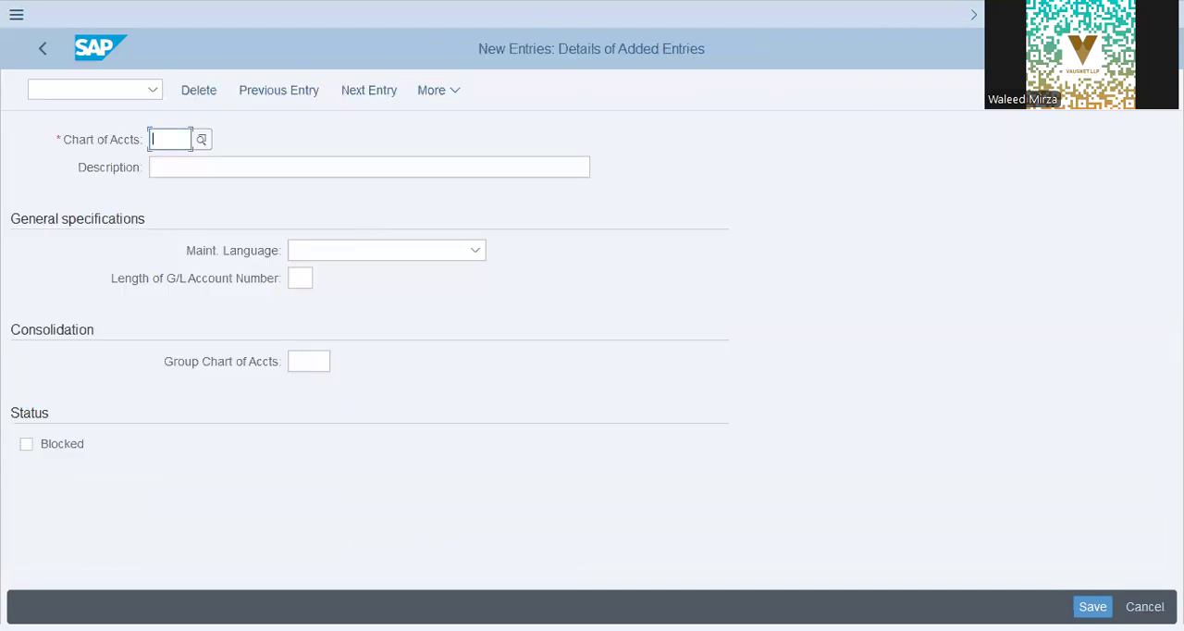
{"action": "type", "text": "DAP9"}
{"action": "key", "text": "Tab"}
{"action": "type", "text": "DAP9"}
{"action": "key", "text": "Down"}
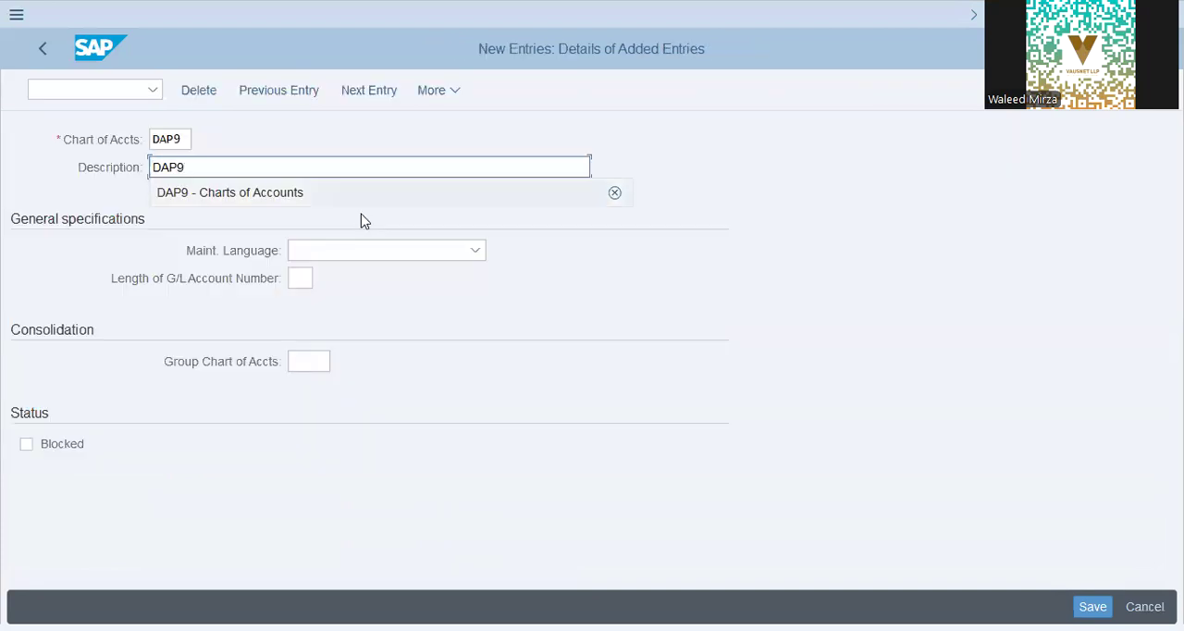
{"action": "key", "text": "Return"}
{"action": "key", "text": "Tab"}
{"action": "type", "text": "English"}
{"action": "key", "text": "Tab"}
{"action": "type", "text": "10"}
{"action": "key", "text": "Return"}
Step: Save the new chart of accounts under customizing request SA2K902154 and return to the implementation guide
{"action": "key", "text": "ctrl+s"}
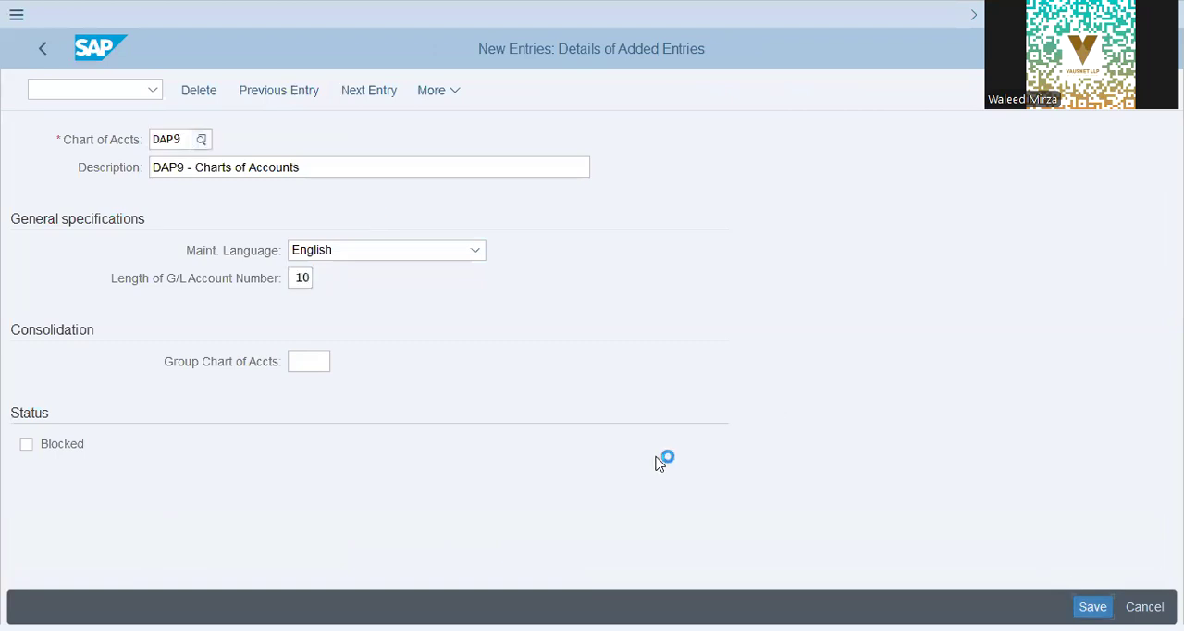
{"action": "left_click", "coordinate": [392, 397]}
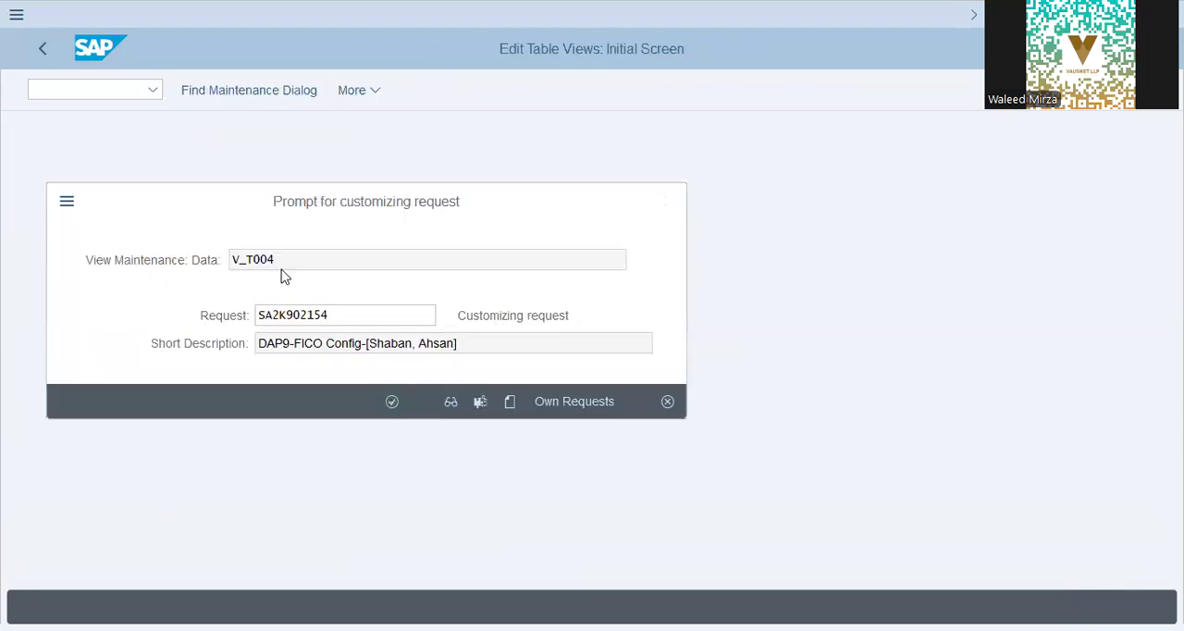
{"action": "left_click", "coordinate": [41, 52]}
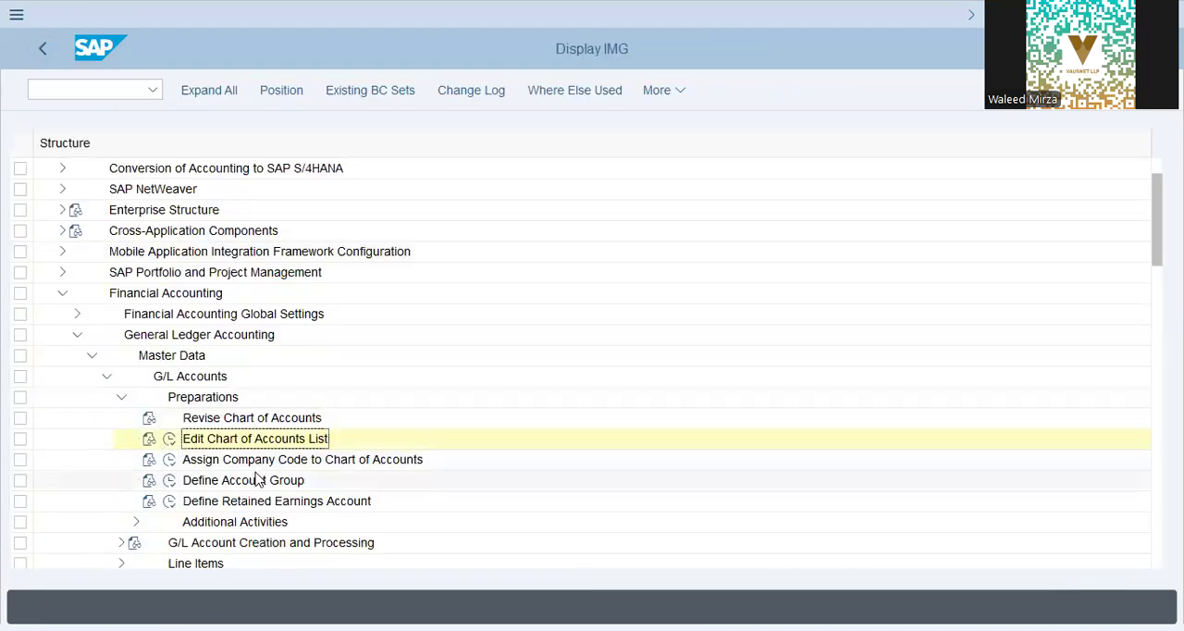
Step: Open Assign Company Code to Chart of Accounts and locate company code DAP9
{"action": "left_click", "coordinate": [185, 460]}
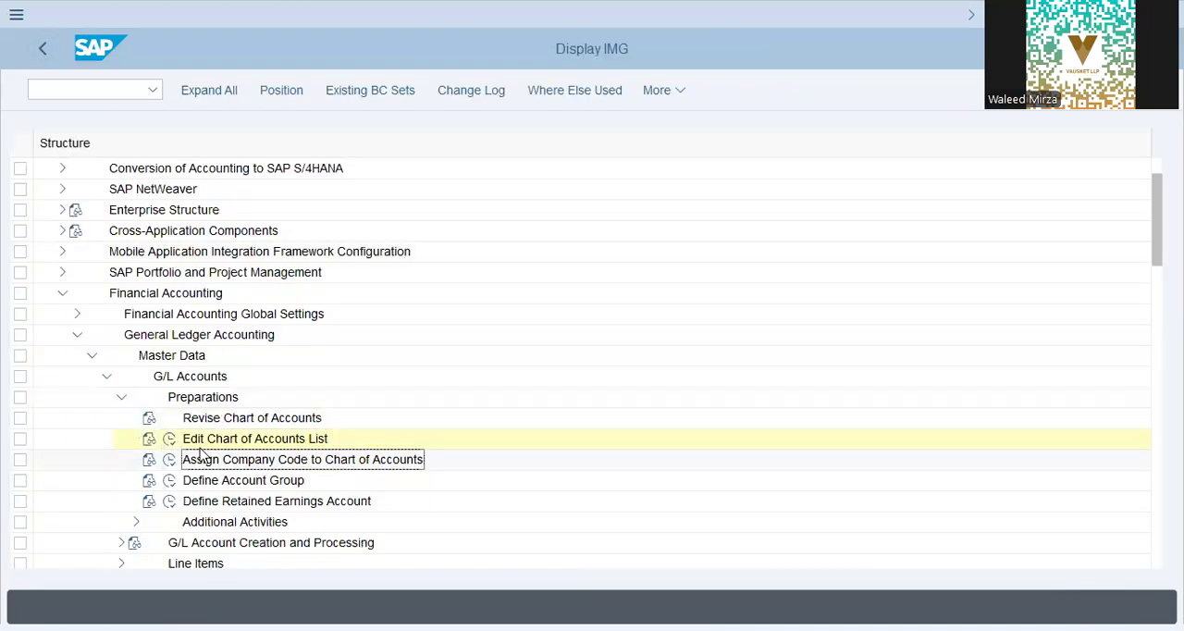
{"action": "left_click", "coordinate": [169, 460]}
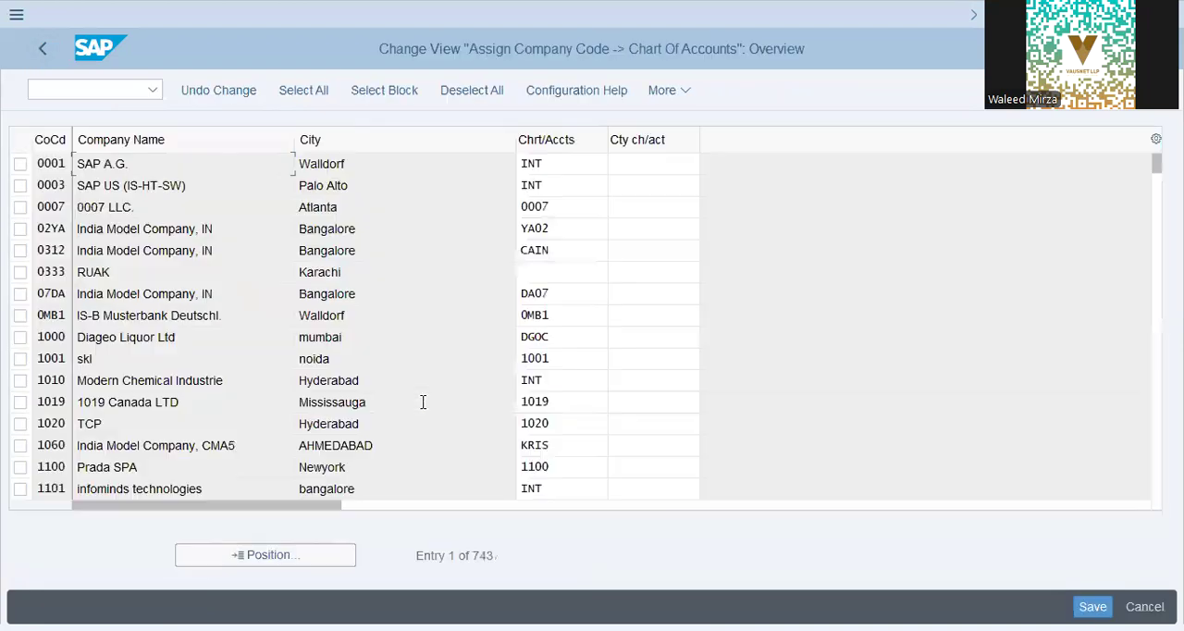
{"action": "left_click", "coordinate": [331, 566]}
{"action": "key", "text": "Return"}
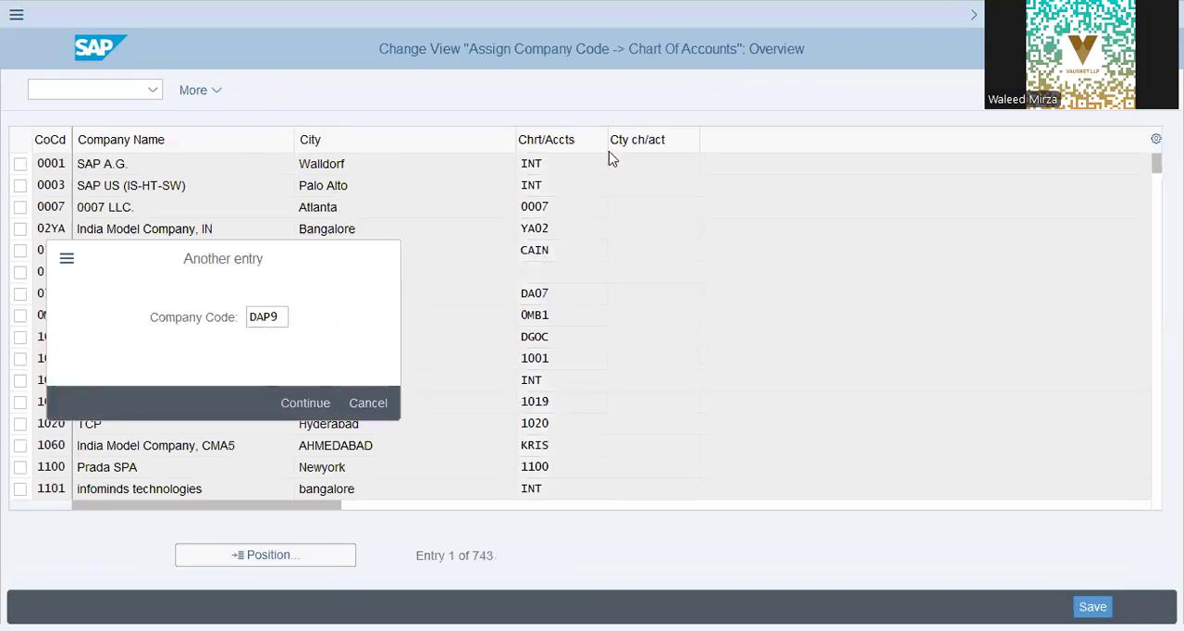
Step: Assign chart of accounts DAP9 to company code DAP9, save, and return to the implementation guide
{"action": "left_click", "coordinate": [576, 167]}
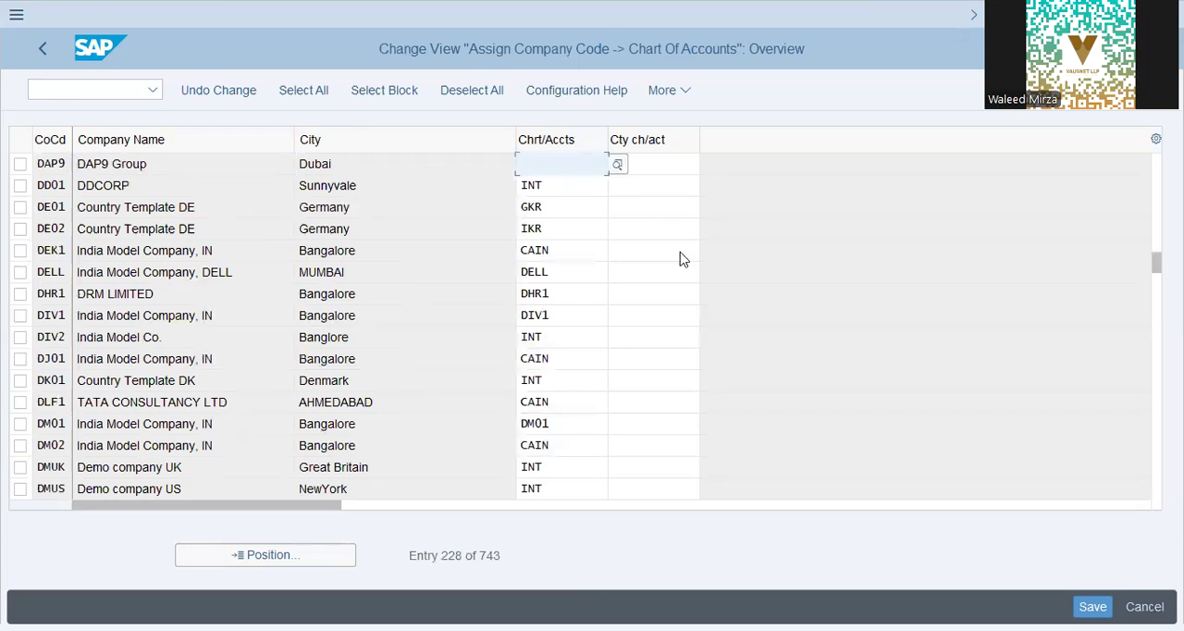
{"action": "type", "text": "DAP9"}
{"action": "key", "text": "shift+Home"}
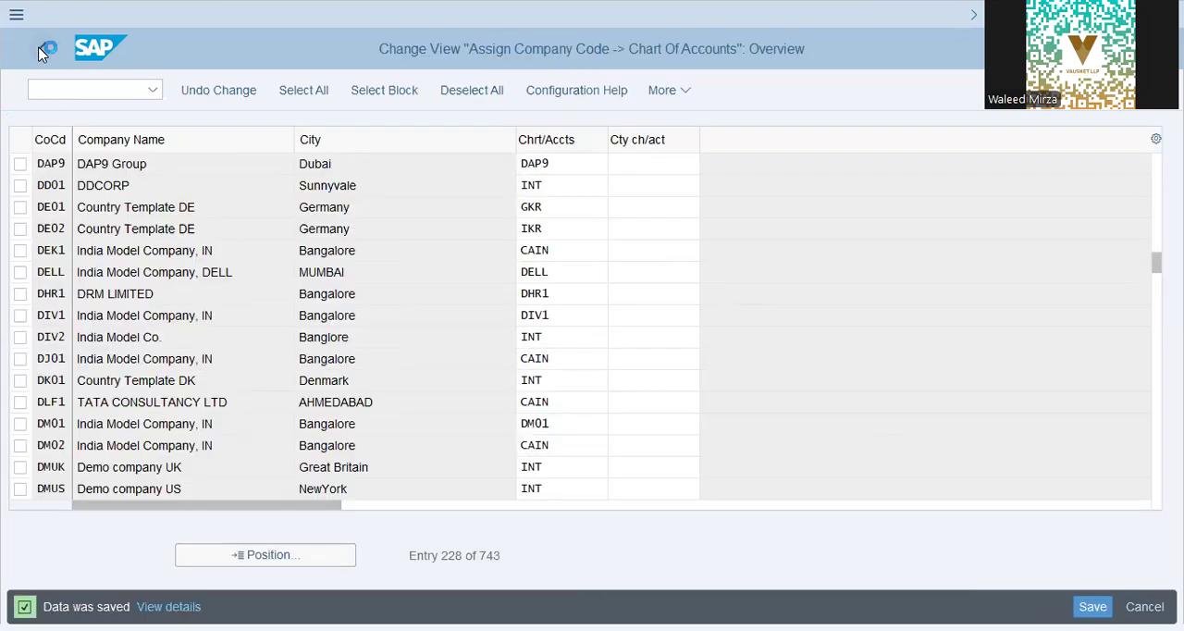
{"action": "left_click", "coordinate": [42, 50]}
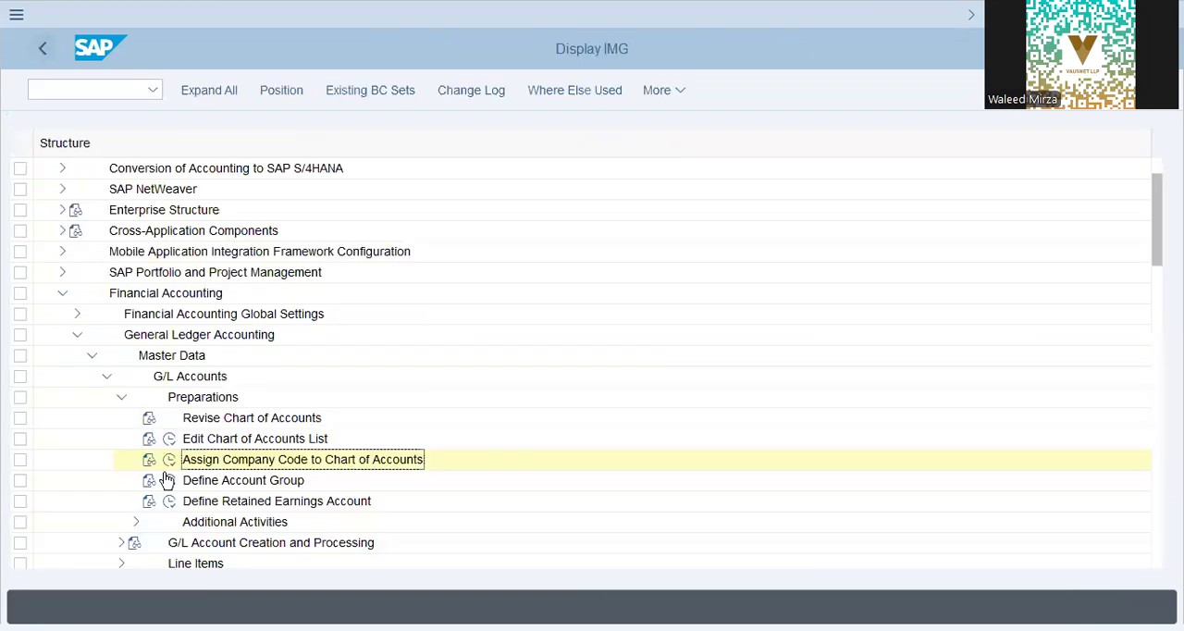
Step: Open Define Account Group and position the list at chart of accounts L9CA
{"action": "left_click", "coordinate": [164, 483]}
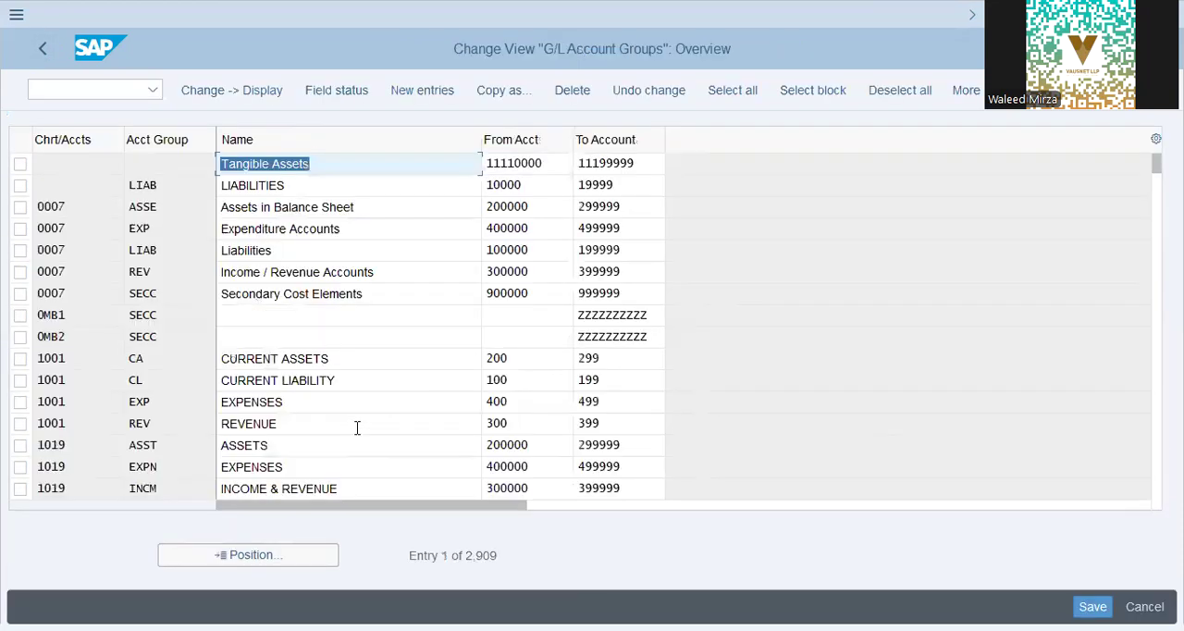
{"action": "left_click", "coordinate": [248, 553]}
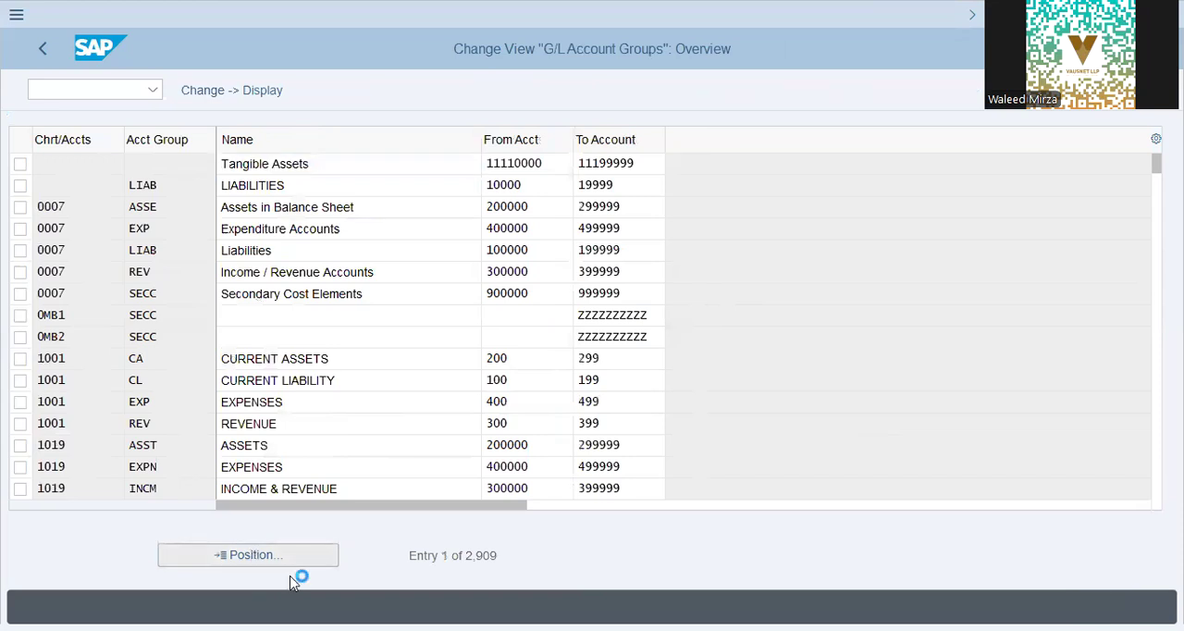
{"action": "type", "text": "LAP9"}
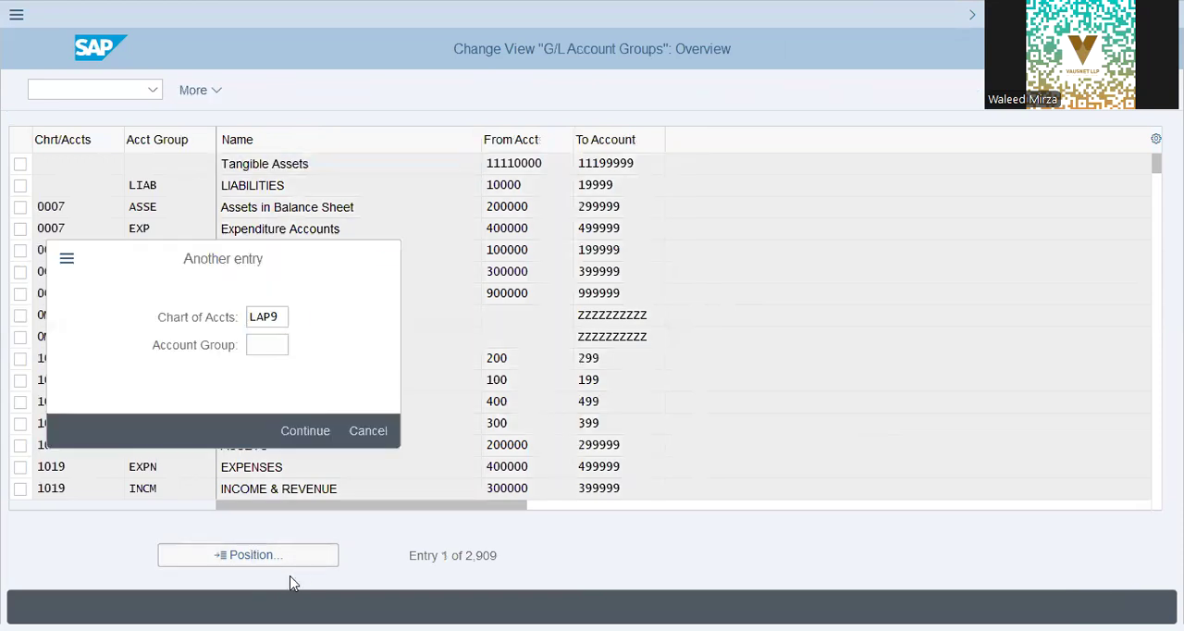
{"action": "key", "text": "Return"}
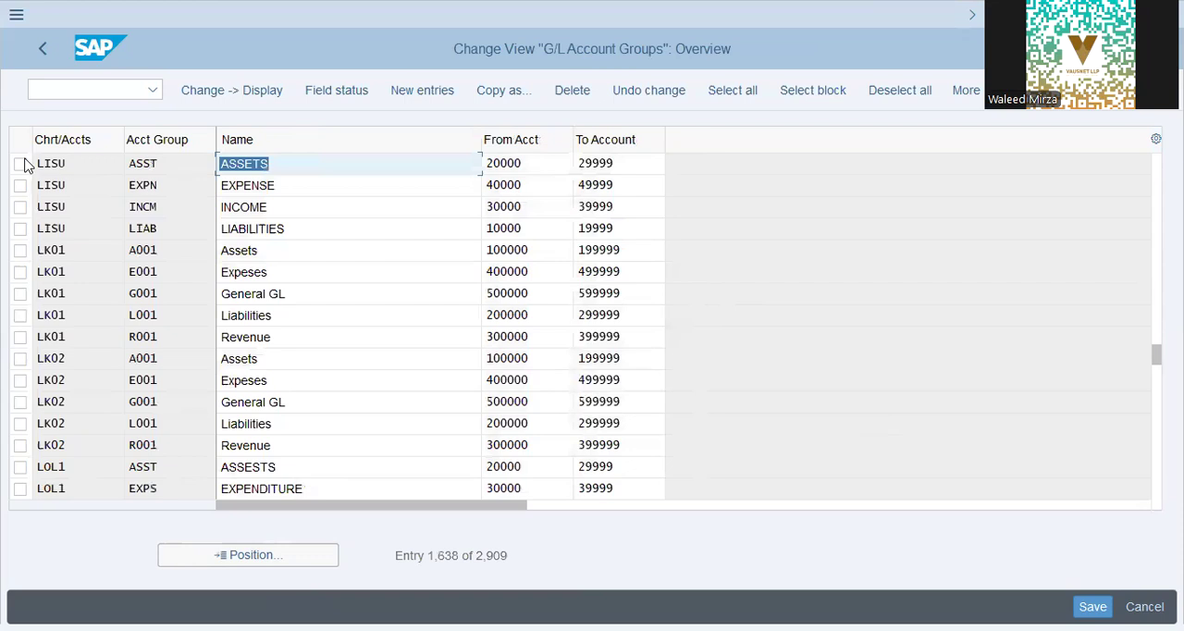
{"action": "left_click", "coordinate": [255, 558]}
{"action": "type", "text": "L9CA"}
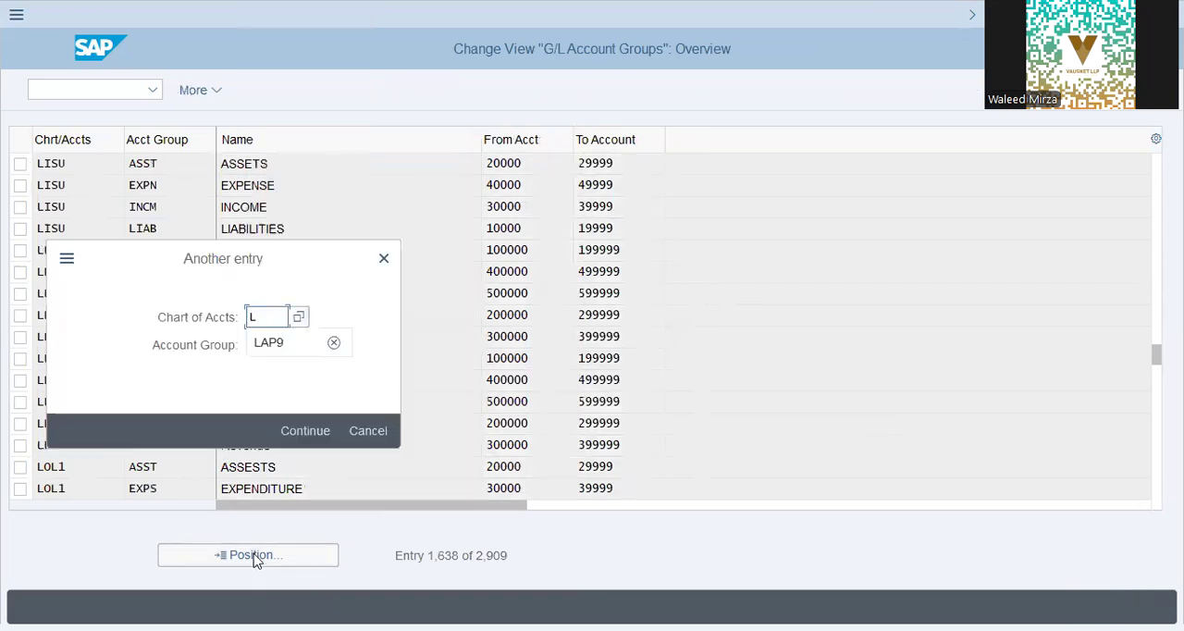
{"action": "key", "text": "Return"}
Step: Select all six L9CA account groups and start copying them as new entries
{"action": "left_click", "coordinate": [19, 163]}
{"action": "left_click", "coordinate": [19, 185]}
{"action": "left_click", "coordinate": [21, 206]}
{"action": "left_click", "coordinate": [21, 227]}
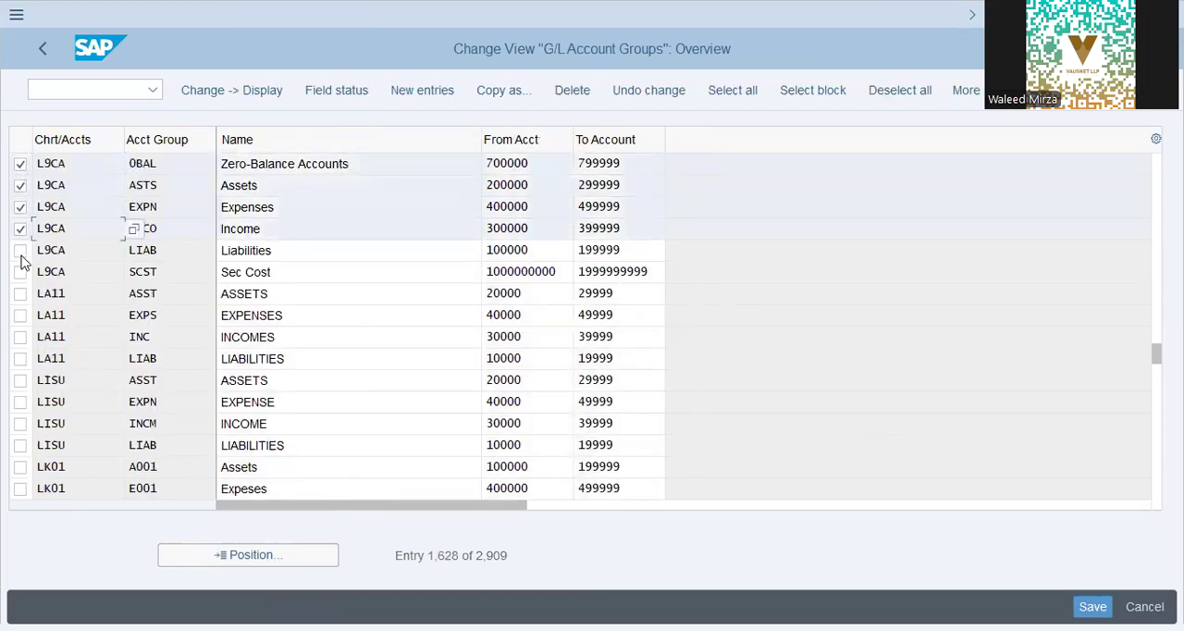
{"action": "left_click", "coordinate": [20, 250]}
{"action": "left_click", "coordinate": [21, 271]}
{"action": "left_click", "coordinate": [501, 90]}
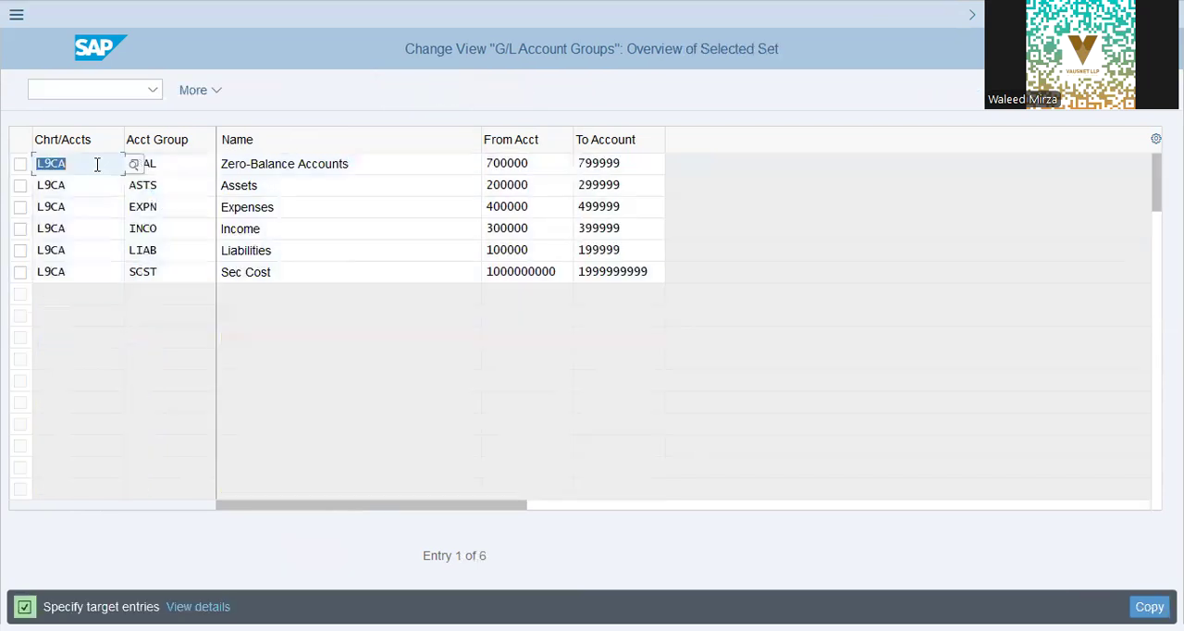
Step: Set the first copied group's chart of accounts to DAP9 and clear L9CA from the other five rows
{"action": "type", "text": "DAP9"}
{"action": "left_click", "coordinate": [248, 183]}
{"action": "left_click_drag", "start_coordinate": [382, 283], "coordinate": [31, 183]}
{"action": "left_click", "coordinate": [363, 190]}
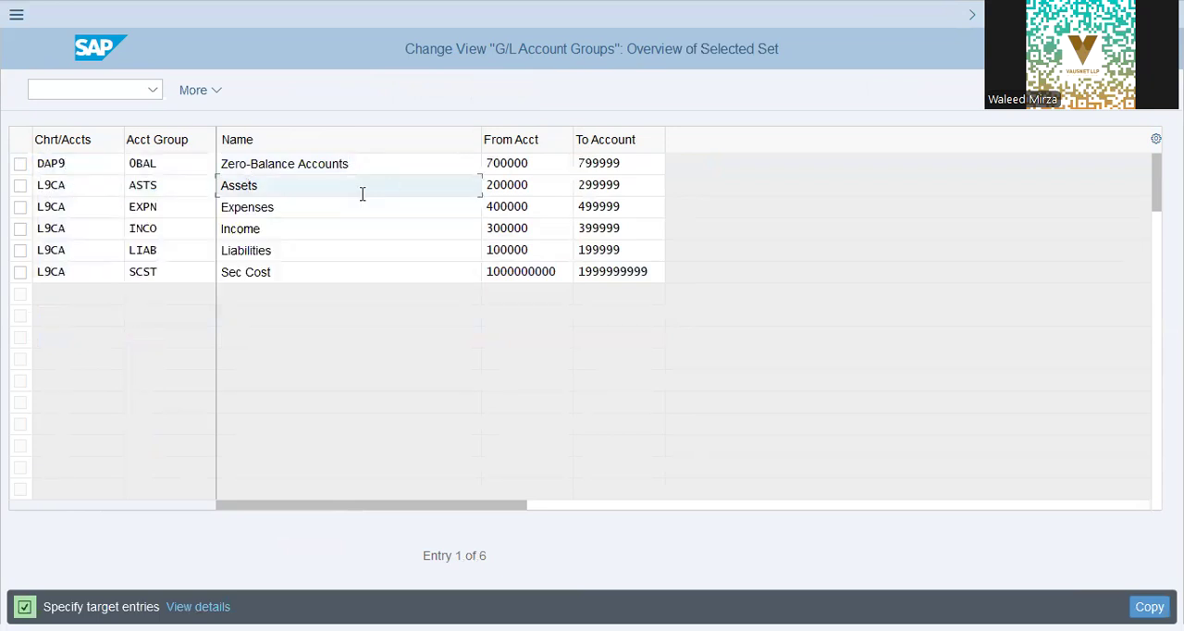
{"action": "left_click_drag", "start_coordinate": [39, 180], "coordinate": [109, 290]}
{"action": "key", "text": "Delete"}
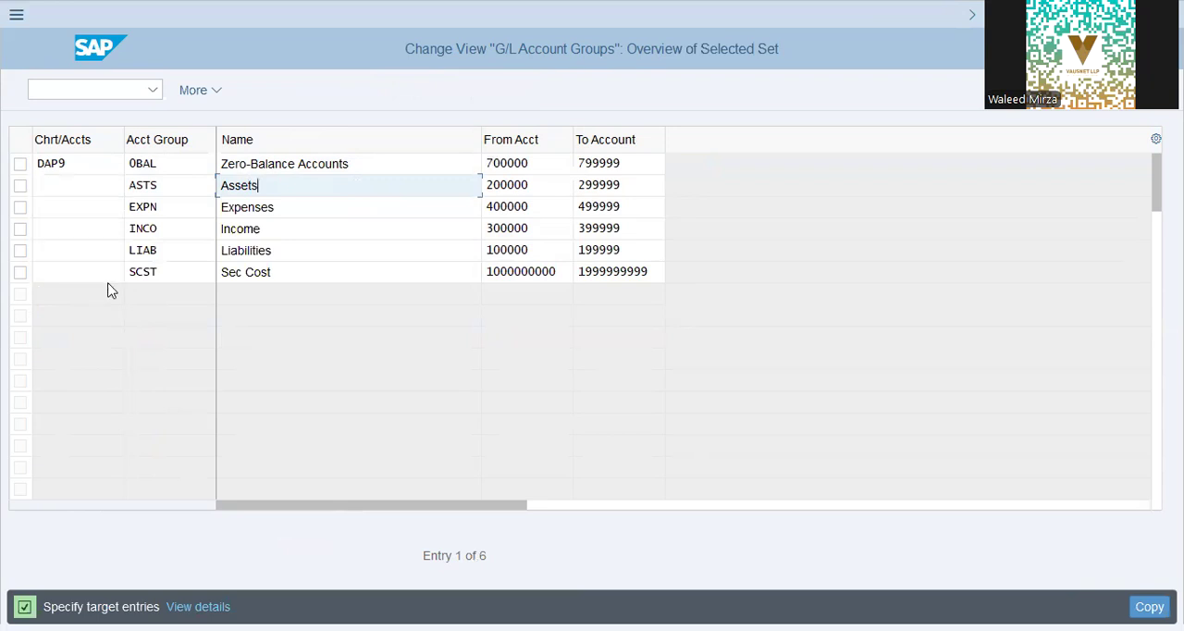
Step: Fill in chart of accounts DAP9 for the ASTS, EXPN, INCO, LIAB and SCST groups
{"action": "key", "text": "Up"}
{"action": "left_click", "coordinate": [70, 189]}
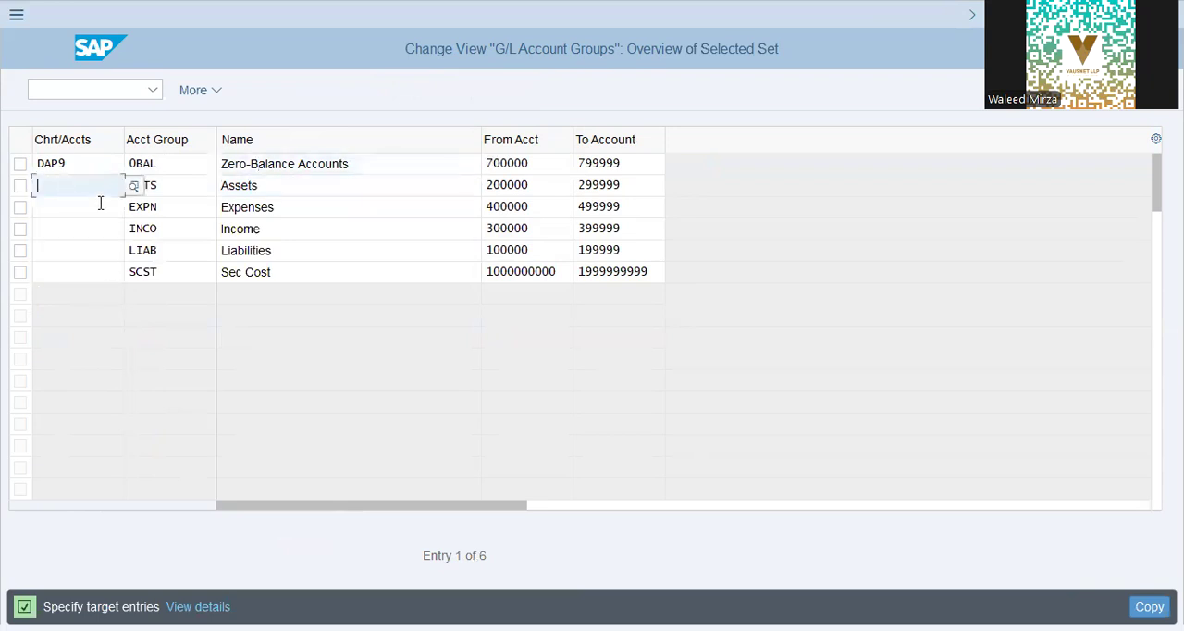
{"action": "key", "text": "ctrl+v"}
{"action": "key", "text": "Down"}
{"action": "key", "text": "ctrl+v"}
{"action": "key", "text": "Down"}
{"action": "key", "text": "ctrl+v"}
{"action": "key", "text": "Down"}
{"action": "key", "text": "ctrl+v"}
{"action": "key", "text": "Down"}
{"action": "key", "text": "ctrl+v"}
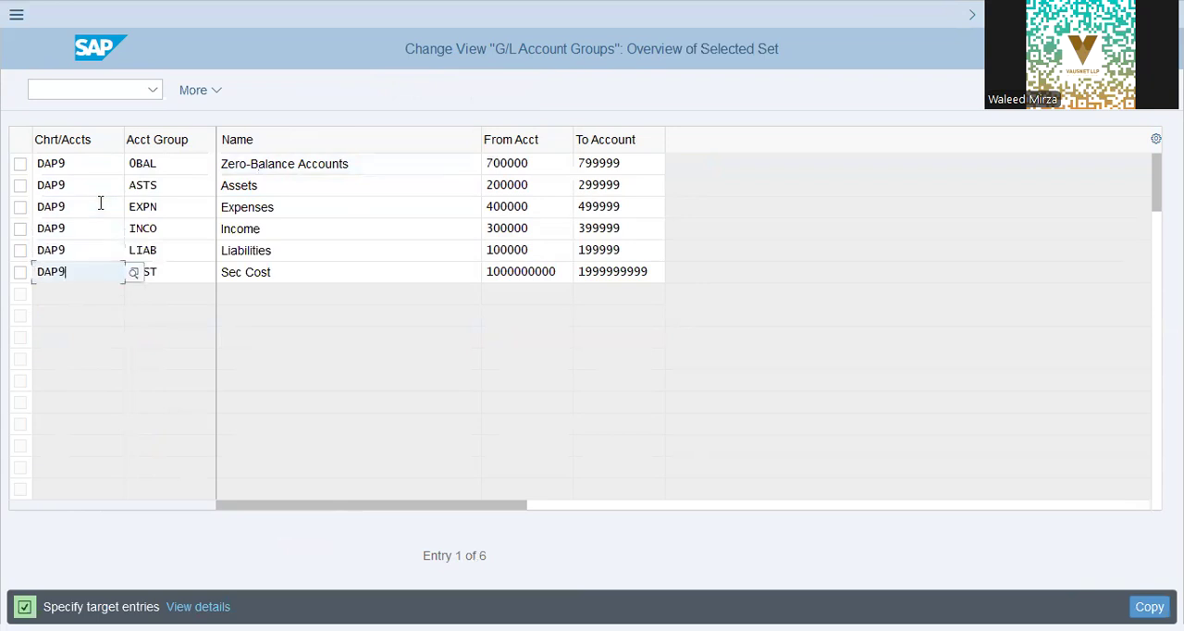
Step: Shorten the zero-balance group's name to "Zero-Bal. Acct" followed by an opening square bracket
{"action": "left_click", "coordinate": [402, 168]}
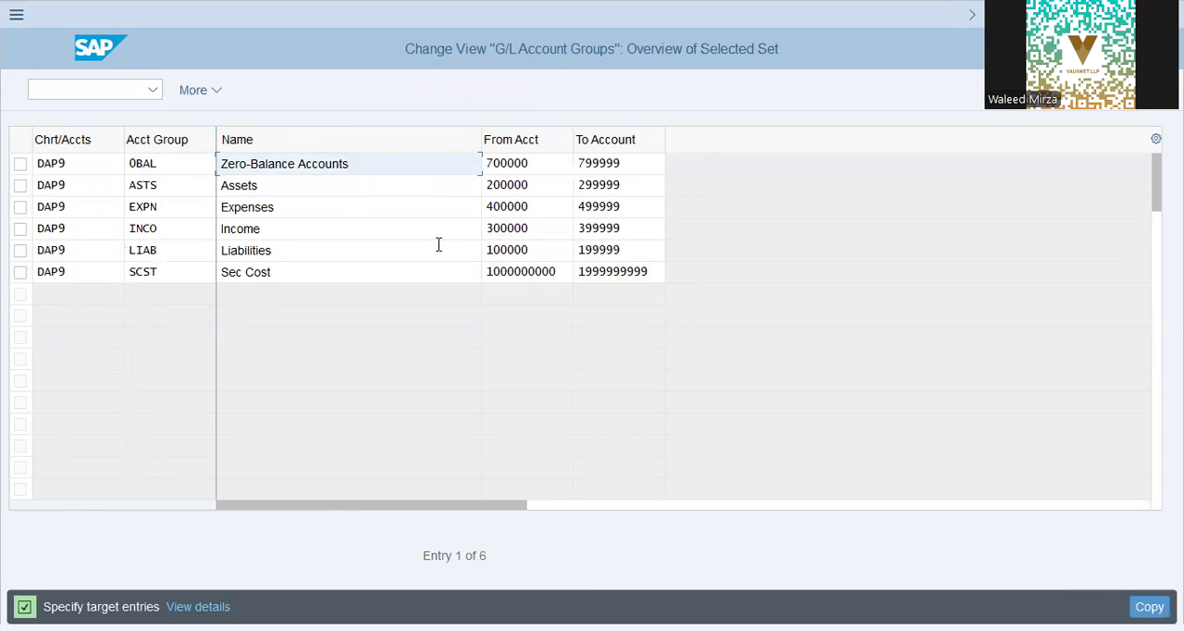
{"action": "key", "text": "BackSpace"}
{"action": "key", "text": "BackSpace"}
{"action": "key", "text": "BackSpace"}
{"action": "key", "text": "BackSpace"}
{"action": "key", "text": "BackSpace"}
{"action": "key", "text": "BackSpace"}
{"action": "key", "text": "BackSpace"}
{"action": "key", "text": "BackSpace"}
{"action": "key", "text": "BackSpace"}
{"action": "key", "text": "BackSpace"}
{"action": "key", "text": "BackSpace"}
{"action": "key", "text": "BackSpace"}
{"action": "key", "text": "BackSpace"}
{"action": "type", "text": ". aCCT"}
{"action": "key", "text": "BackSpace"}
{"action": "key", "text": "BackSpace"}
{"action": "key", "text": "BackSpace"}
{"action": "key", "text": "Tab"}
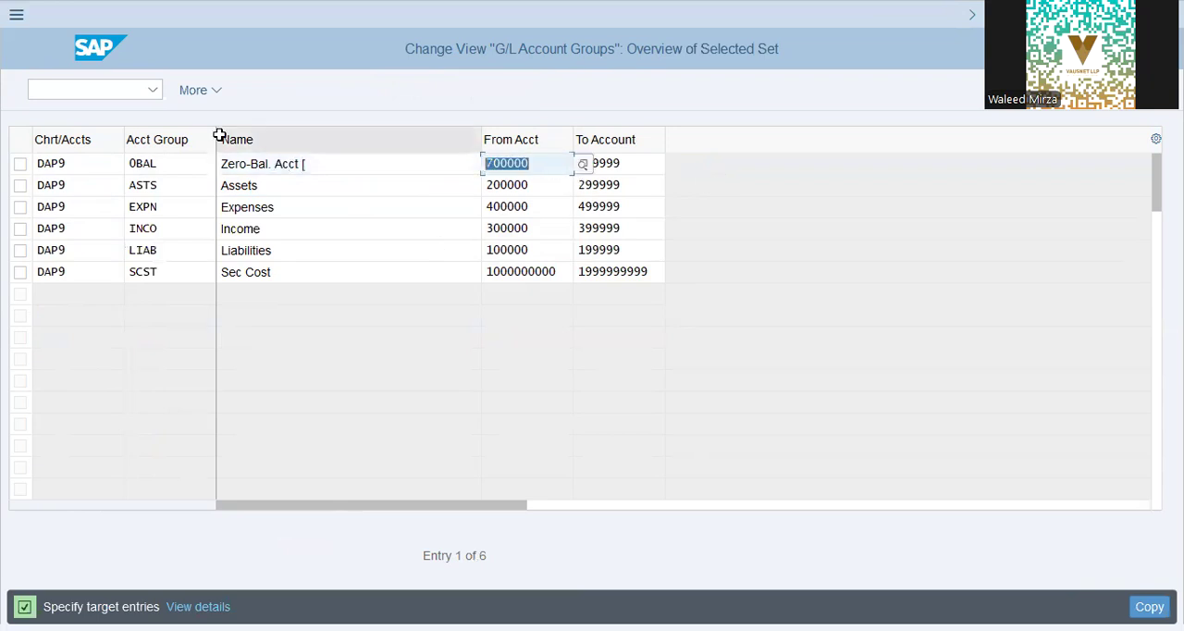
{"action": "left_click", "coordinate": [329, 164]}
{"action": "key", "text": "ctrl+v"}
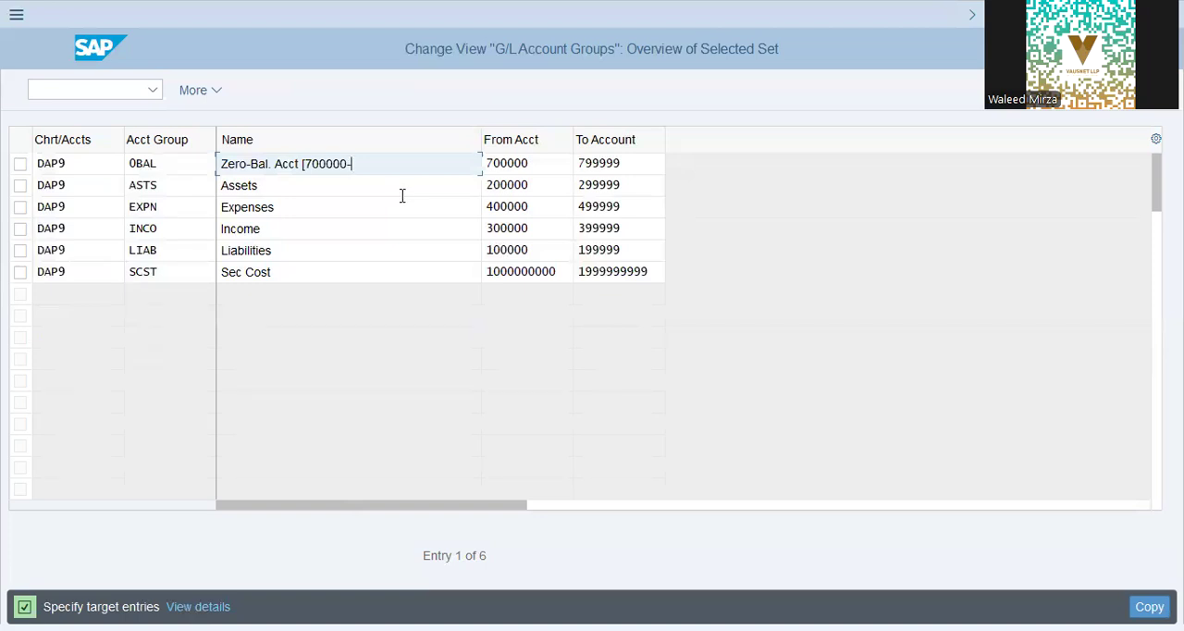
{"action": "key", "text": "BackSpace"}
{"action": "type", "text": "799999]"}
{"action": "key", "text": "BackSpace"}
{"action": "type", "text": "["}
{"action": "left_click", "coordinate": [548, 187]}
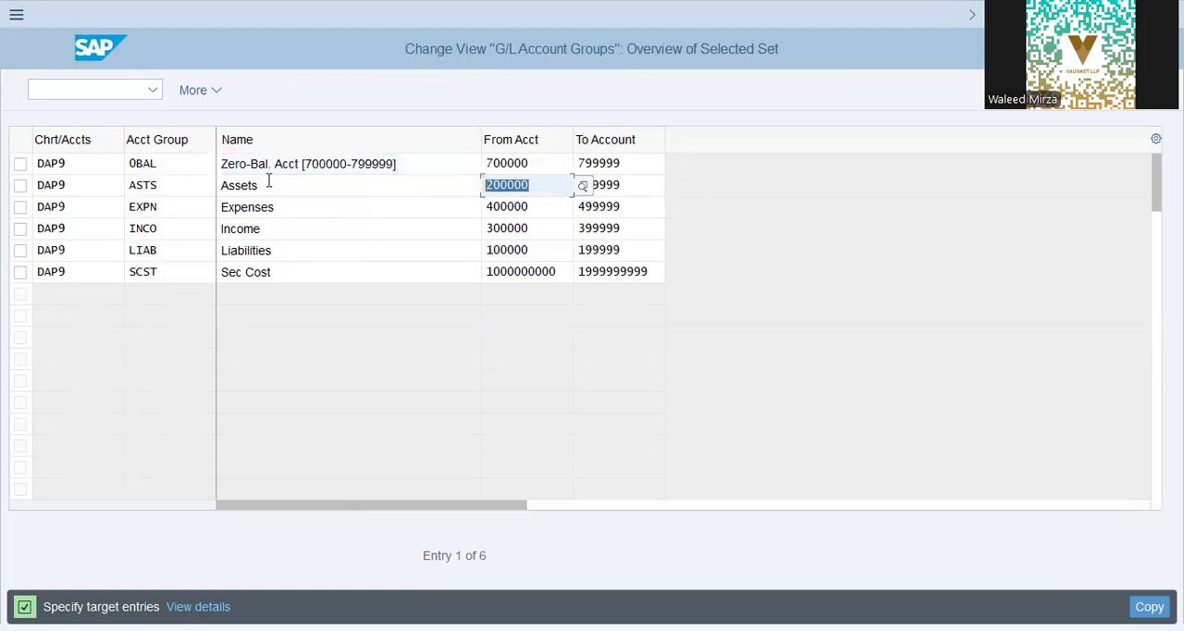
{"action": "left_click", "coordinate": [331, 188]}
{"action": "type", "text": "[200000-"}
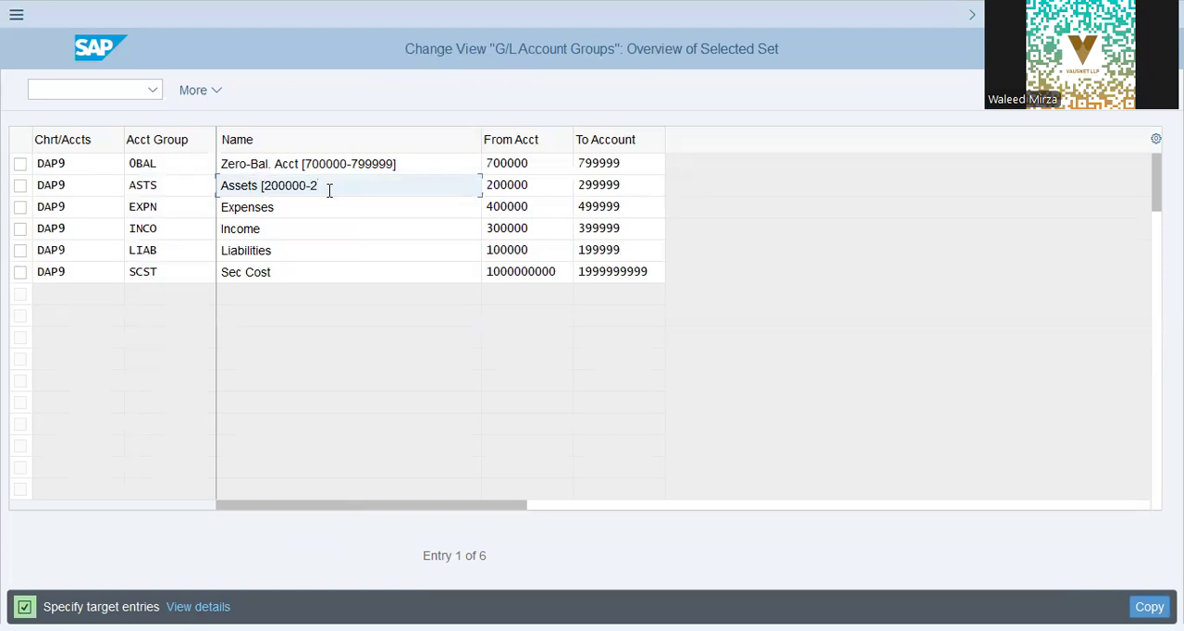
{"action": "type", "text": "200000"}
{"action": "key", "text": "shift+Left"}
{"action": "key", "text": "shift+Left"}
{"action": "key", "text": "shift+Left"}
{"action": "key", "text": "shift+Left"}
{"action": "key", "text": "shift+Left"}
{"action": "type", "text": "99"}
{"action": "key", "text": "Down"}
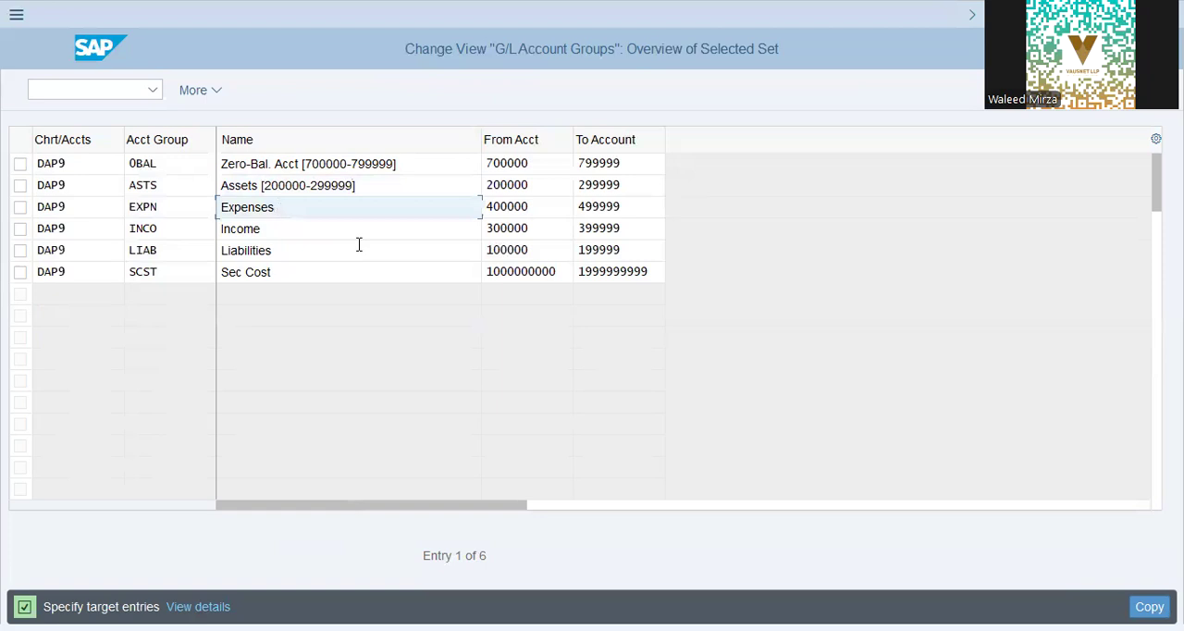
{"action": "key", "text": "Tab"}
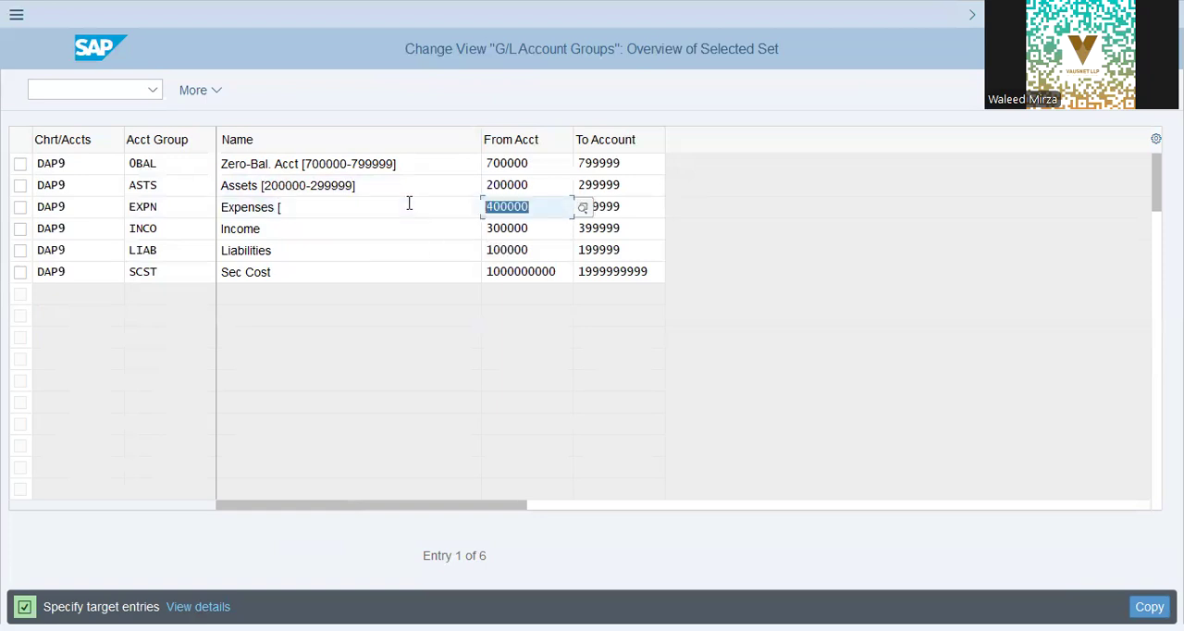
{"action": "left_click", "coordinate": [362, 210]}
{"action": "key", "text": "ctrl+v"}
{"action": "type", "text": "="}
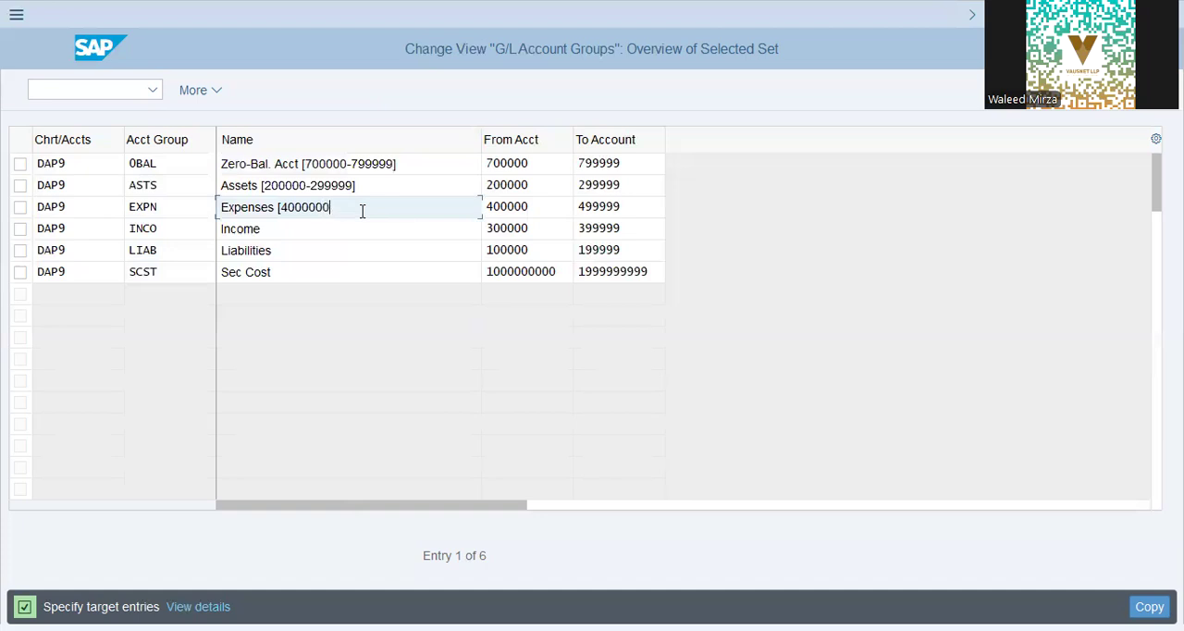
{"action": "key", "text": "BackSpace"}
{"action": "type", "text": "-"}
{"action": "key", "text": "ctrl+v"}
{"action": "type", "text": "]"}
{"action": "key", "text": "shift+Left"}
{"action": "key", "text": "shift+Left"}
{"action": "key", "text": "shift+Left"}
{"action": "key", "text": "shift+Left"}
{"action": "key", "text": "shift+Left"}
{"action": "key", "text": "shift+Left"}
{"action": "type", "text": "99999]"}
{"action": "left_click", "coordinate": [361, 227]}
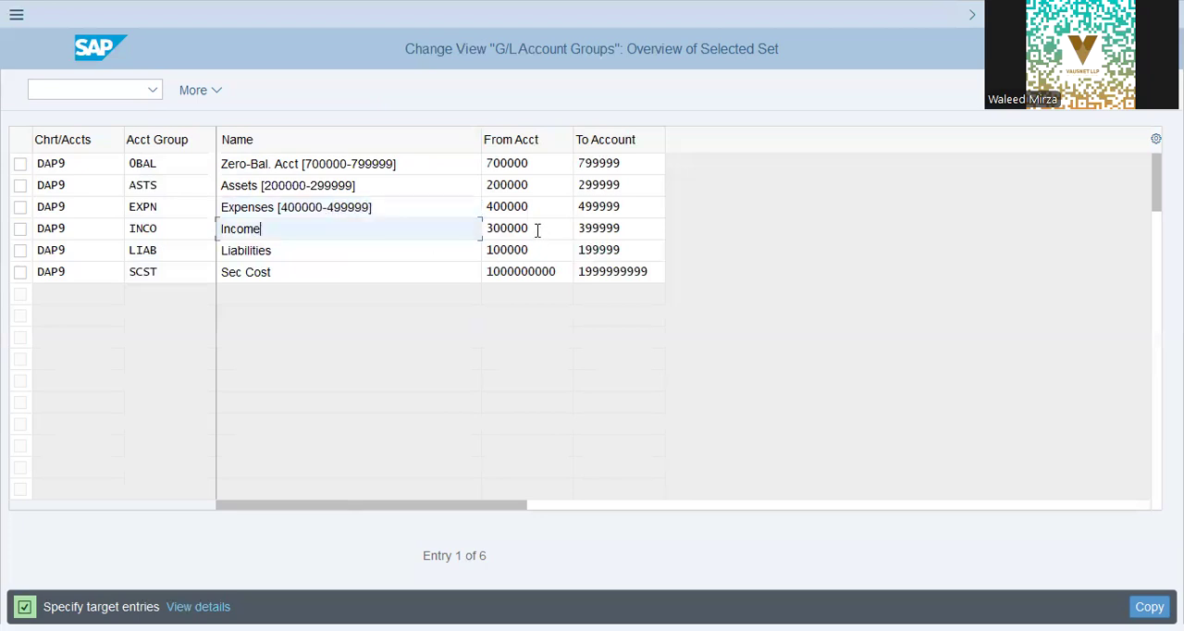
{"action": "left_click", "coordinate": [537, 230]}
{"action": "left_click", "coordinate": [395, 223]}
{"action": "type", "text": "[300000-"}
{"action": "key", "text": "ctrl+v"}
{"action": "key", "text": "shift+Left"}
{"action": "key", "text": "shift+Left"}
{"action": "key", "text": "shift+Left"}
{"action": "key", "text": "shift+Left"}
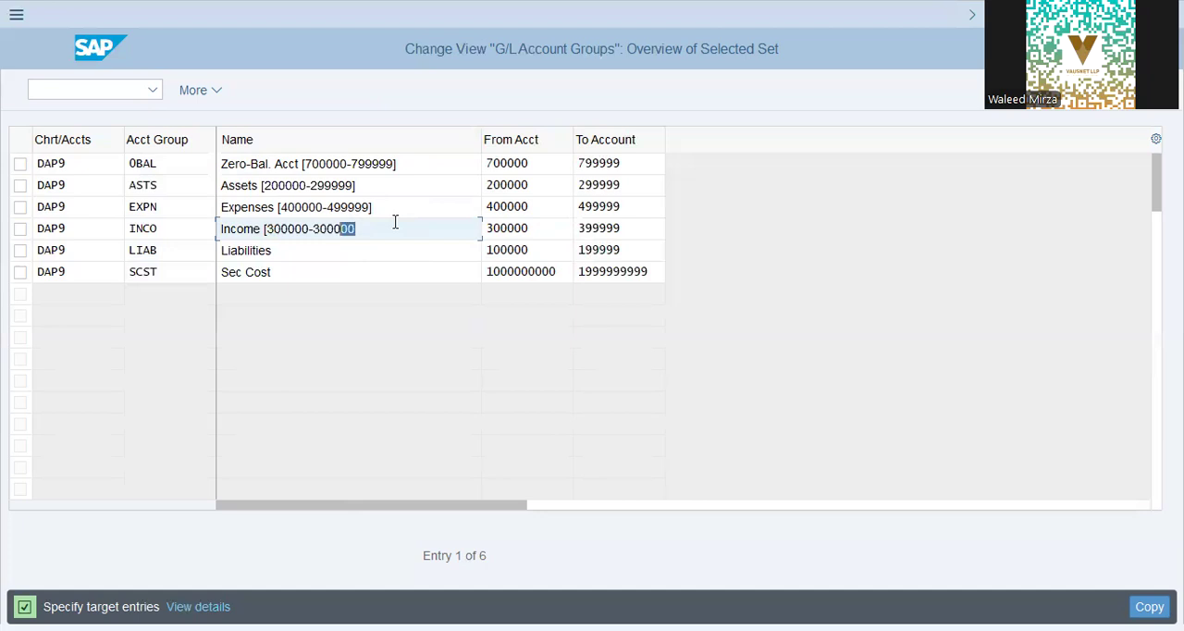
{"action": "key", "text": "BackSpace"}
{"action": "key", "text": "BackSpace"}
{"action": "type", "text": "99999]"}
{"action": "key", "text": "Down"}
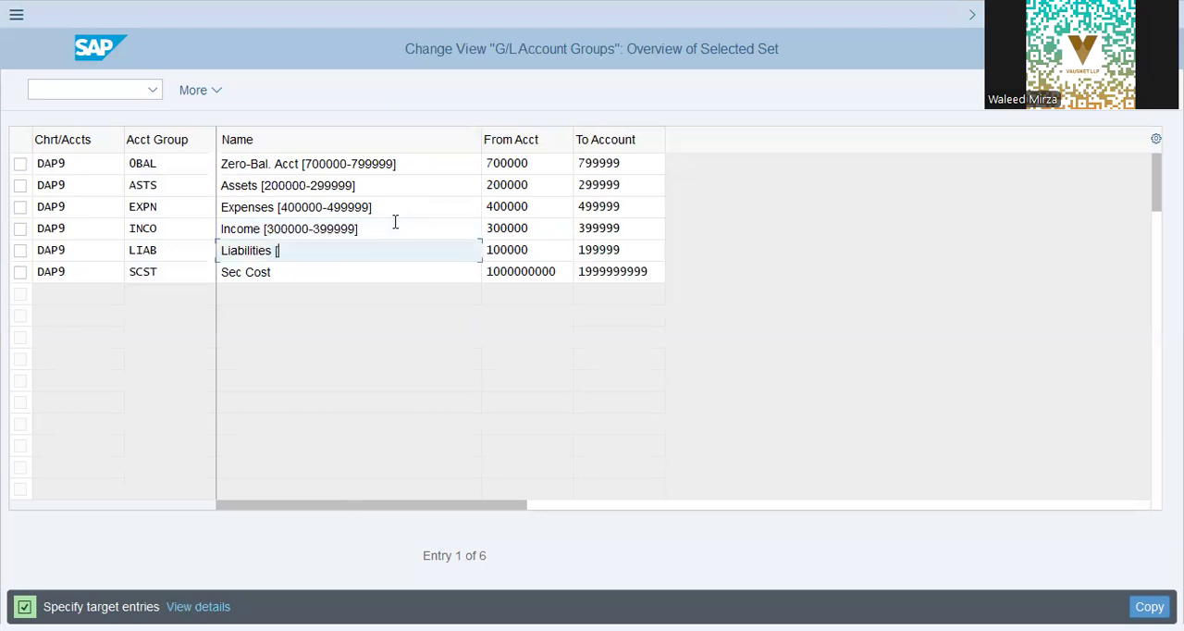
{"action": "left_click_drag", "start_coordinate": [541, 248], "coordinate": [462, 267]}
{"action": "key", "text": "ctrl+c"}
{"action": "left_click", "coordinate": [337, 253]}
{"action": "key", "text": "ctrl+v"}
{"action": "type", "text": "-"}
{"action": "key", "text": "ctrl+v"}
{"action": "key", "text": "shift+Left"}
{"action": "key", "text": "shift+Left"}
{"action": "key", "text": "shift+Left"}
{"action": "key", "text": "shift+Left"}
{"action": "key", "text": "shift+Left"}
{"action": "key", "text": "shift+Left"}
{"action": "key", "text": "shift+Right"}
{"action": "type", "text": "99999]"}
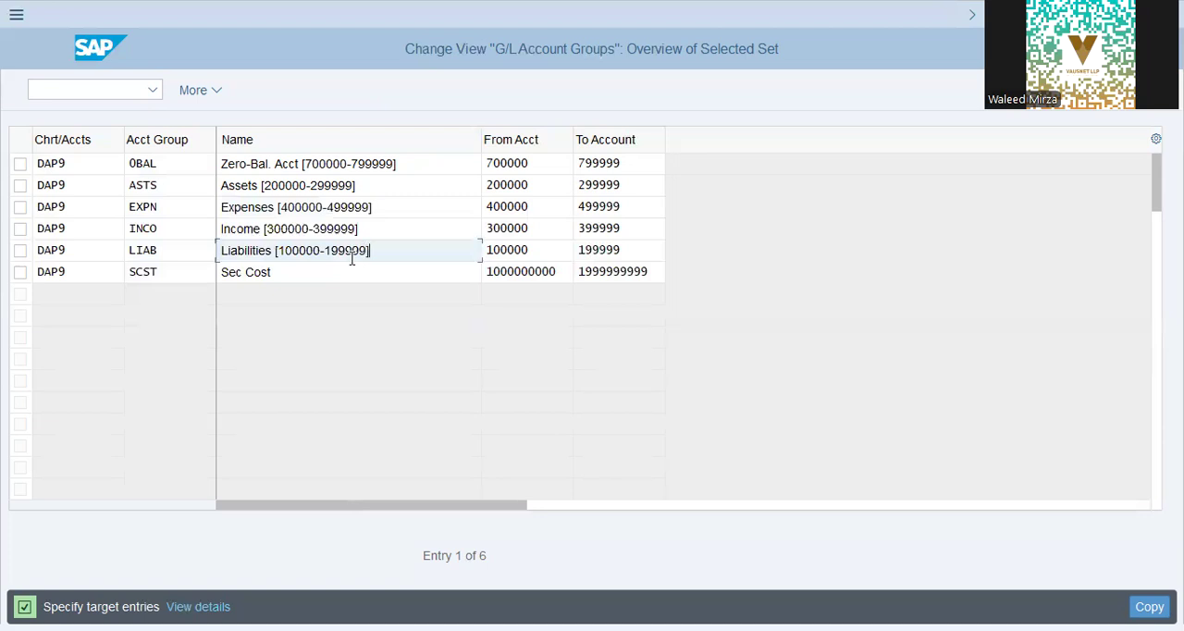
{"action": "key", "text": "Down"}
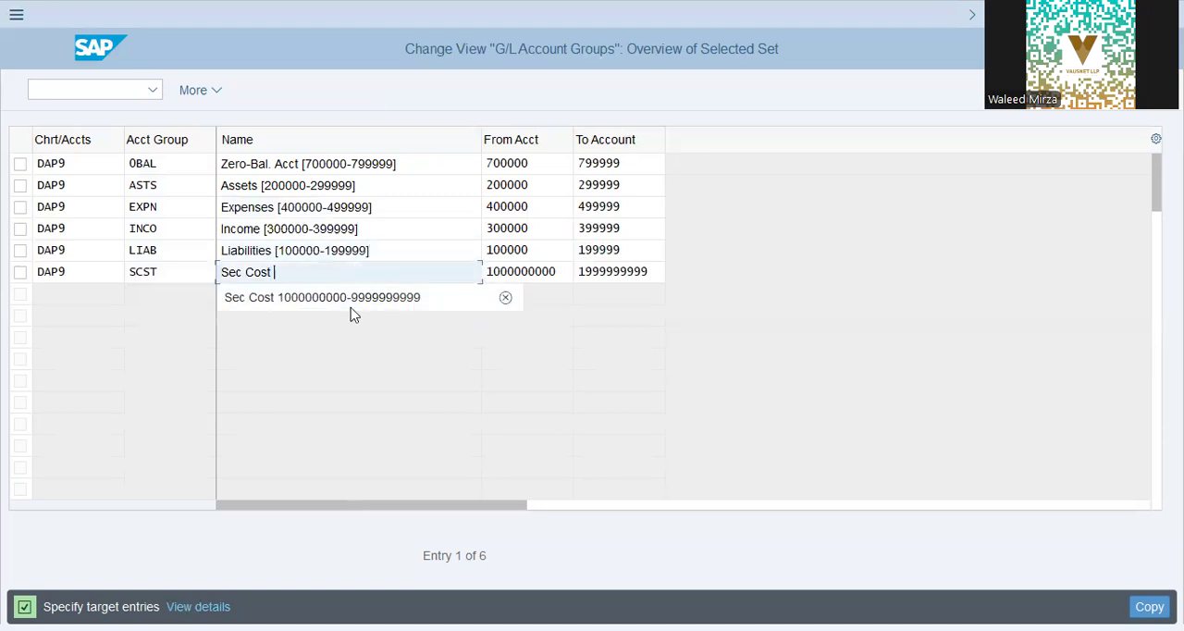
{"action": "left_click", "coordinate": [383, 312]}
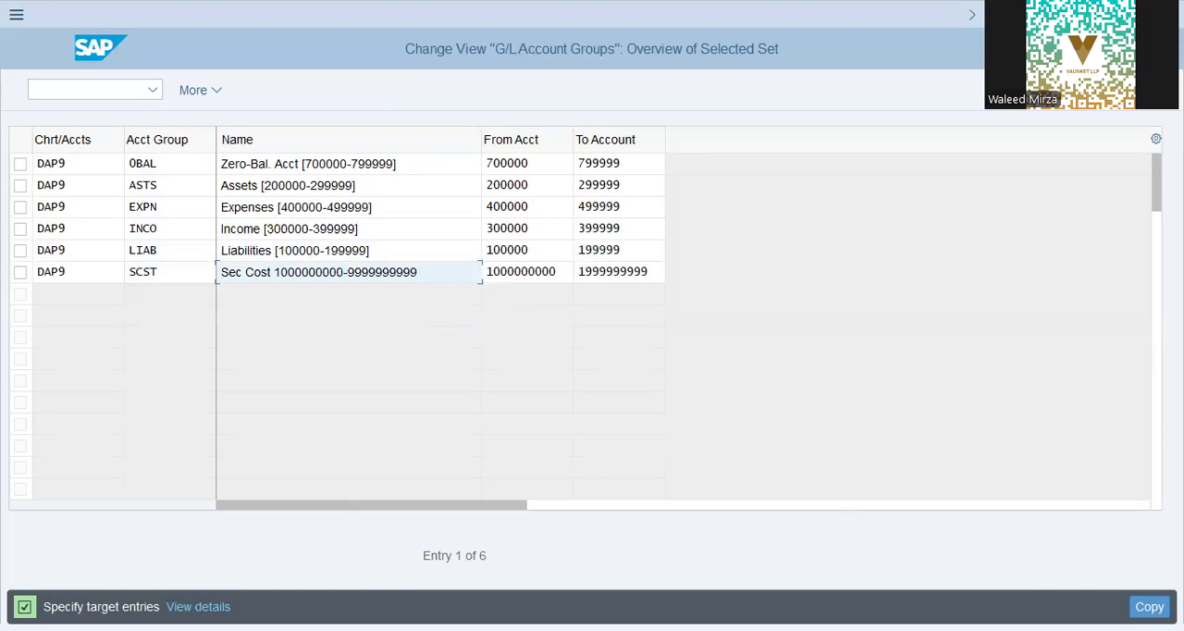
{"action": "left_click", "coordinate": [1149, 607]}
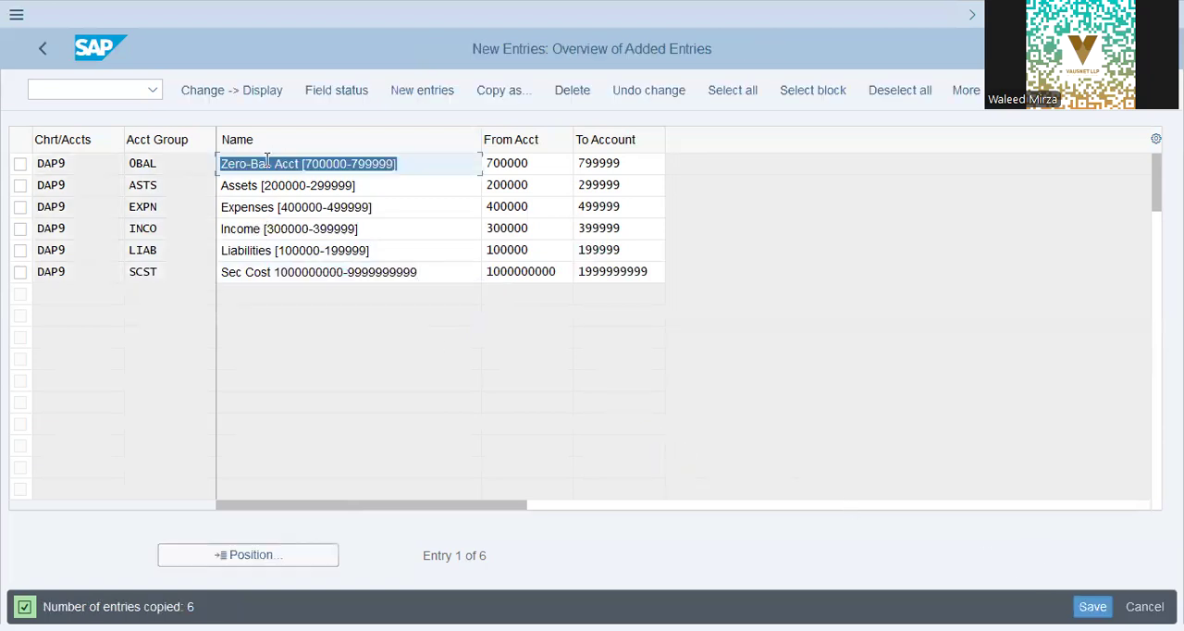
Step: Save the copied DAP9 account groups to customizing request SA2K902154 and leave the account group maintenance
{"action": "left_click", "coordinate": [247, 271]}
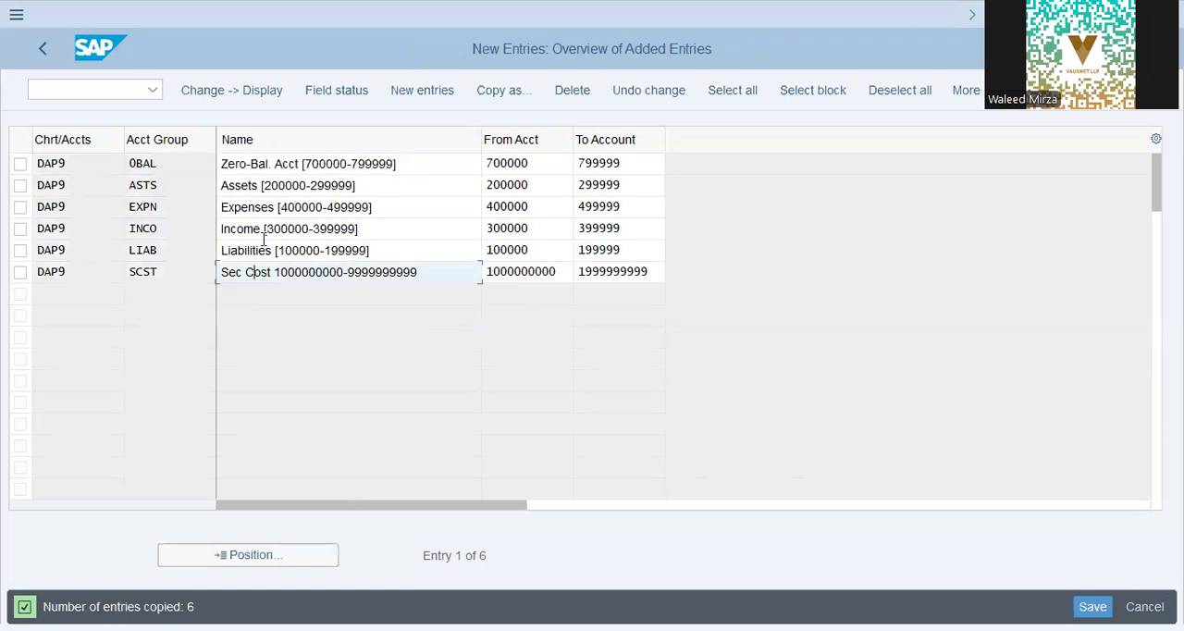
{"action": "left_click_drag", "start_coordinate": [372, 163], "coordinate": [234, 164]}
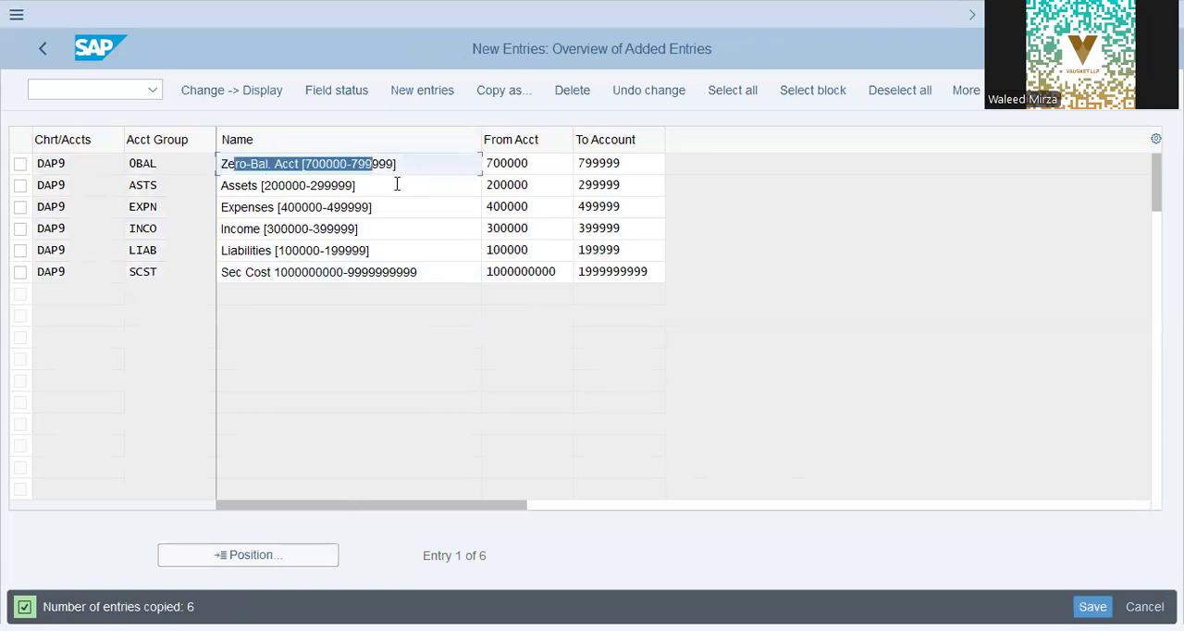
{"action": "left_click_drag", "start_coordinate": [356, 191], "coordinate": [212, 166]}
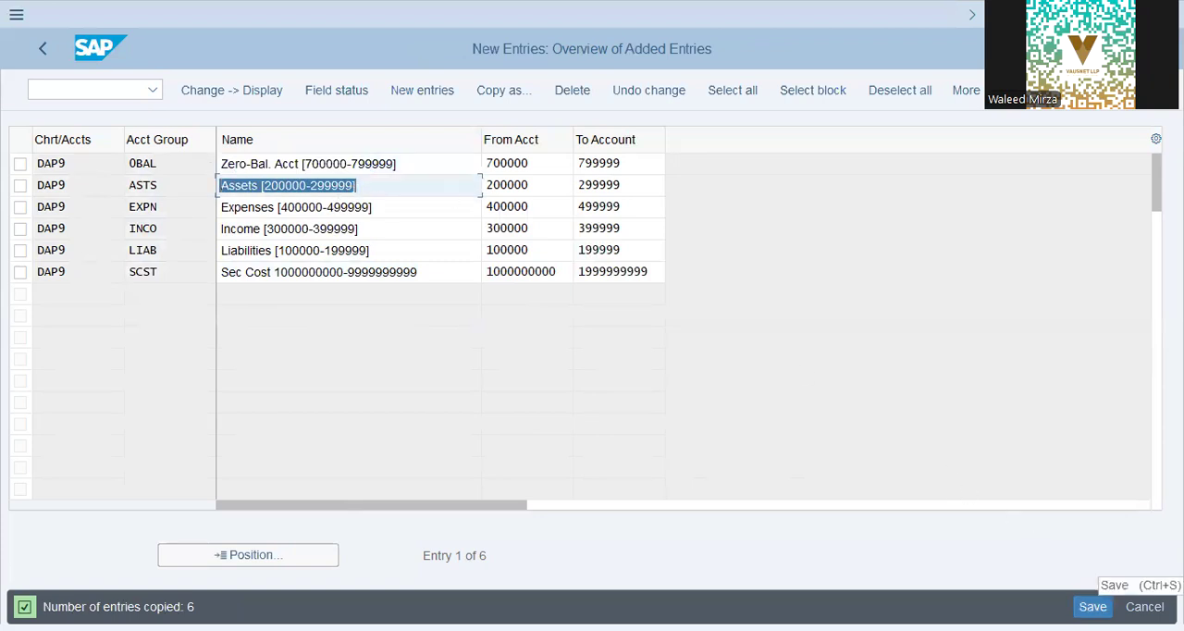
{"action": "left_click", "coordinate": [1092, 606]}
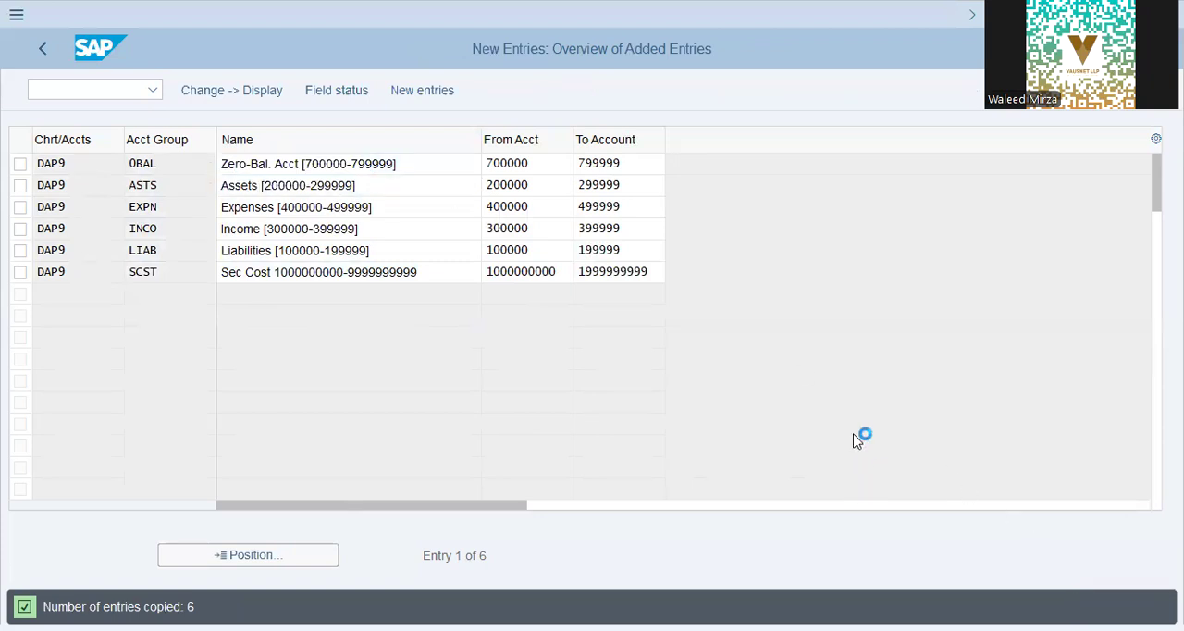
{"action": "left_click", "coordinate": [392, 403]}
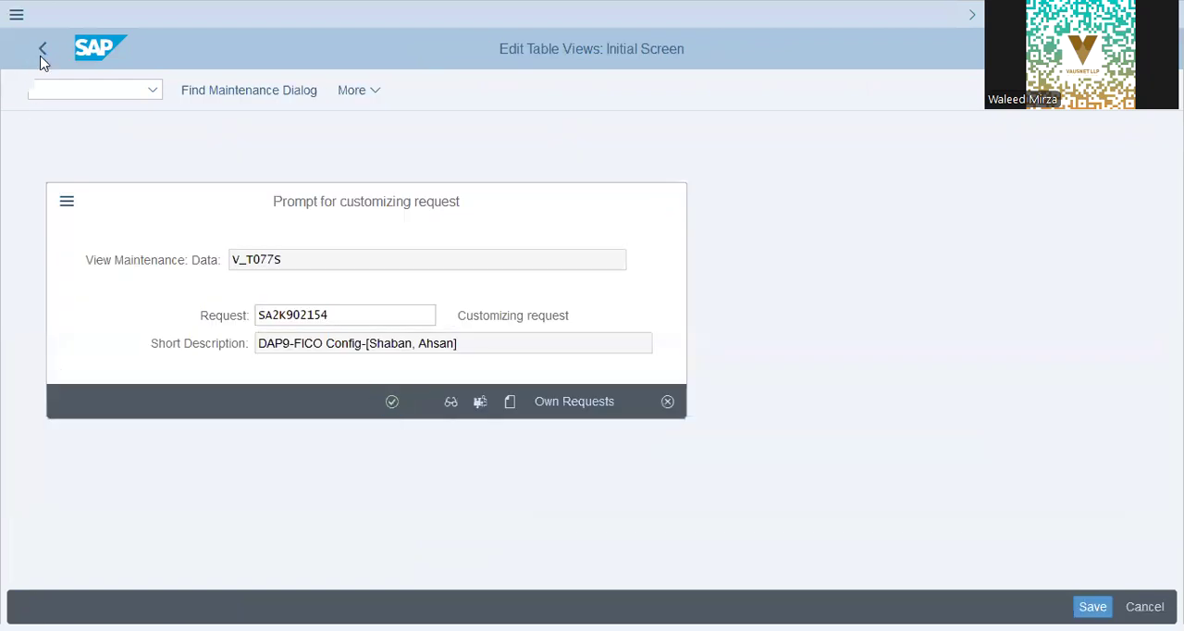
{"action": "left_click", "coordinate": [42, 56]}
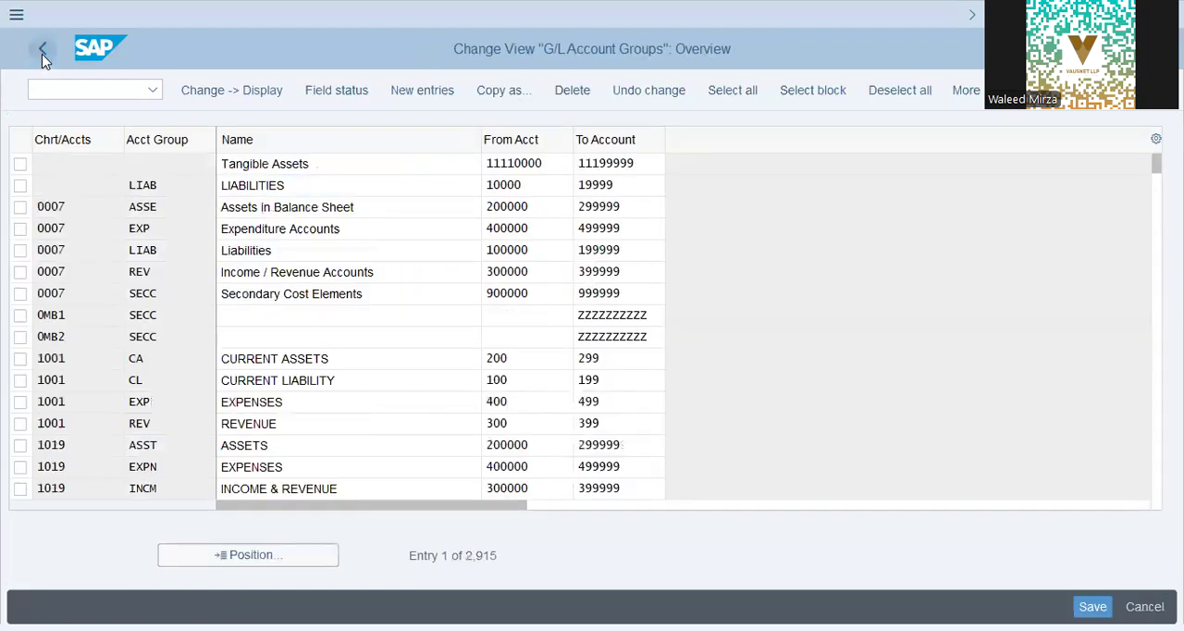
{"action": "left_click", "coordinate": [42, 57]}
Step: Open the retained earnings account definition and look at the assignment for chart of accounts L9CA
{"action": "left_click", "coordinate": [178, 500]}
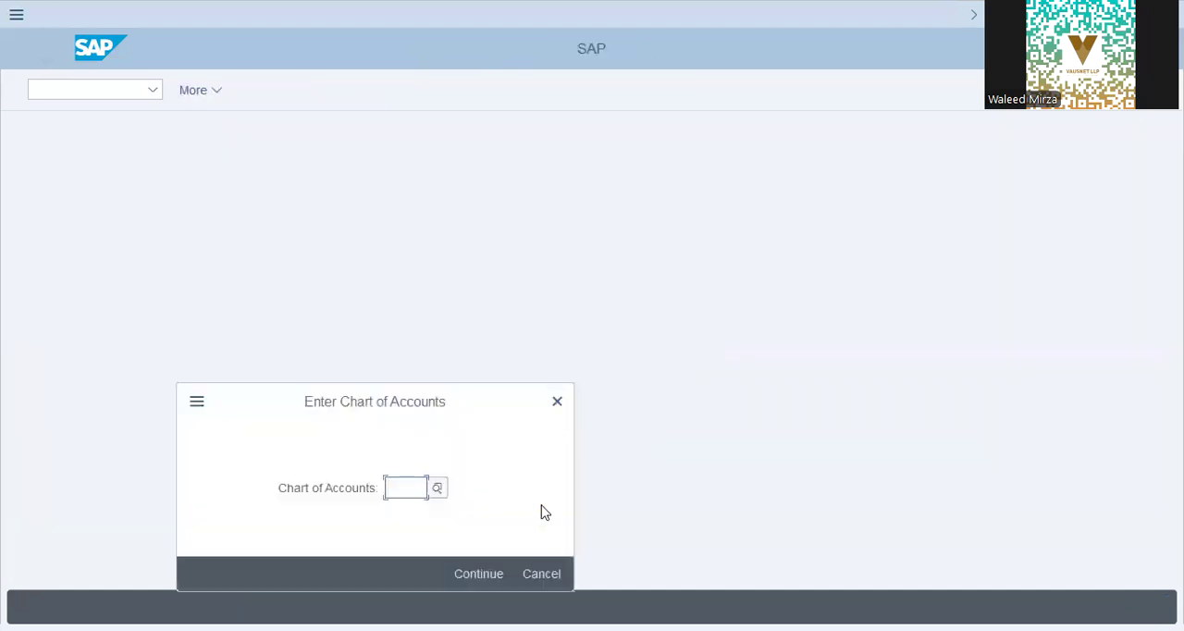
{"action": "type", "text": "19ca"}
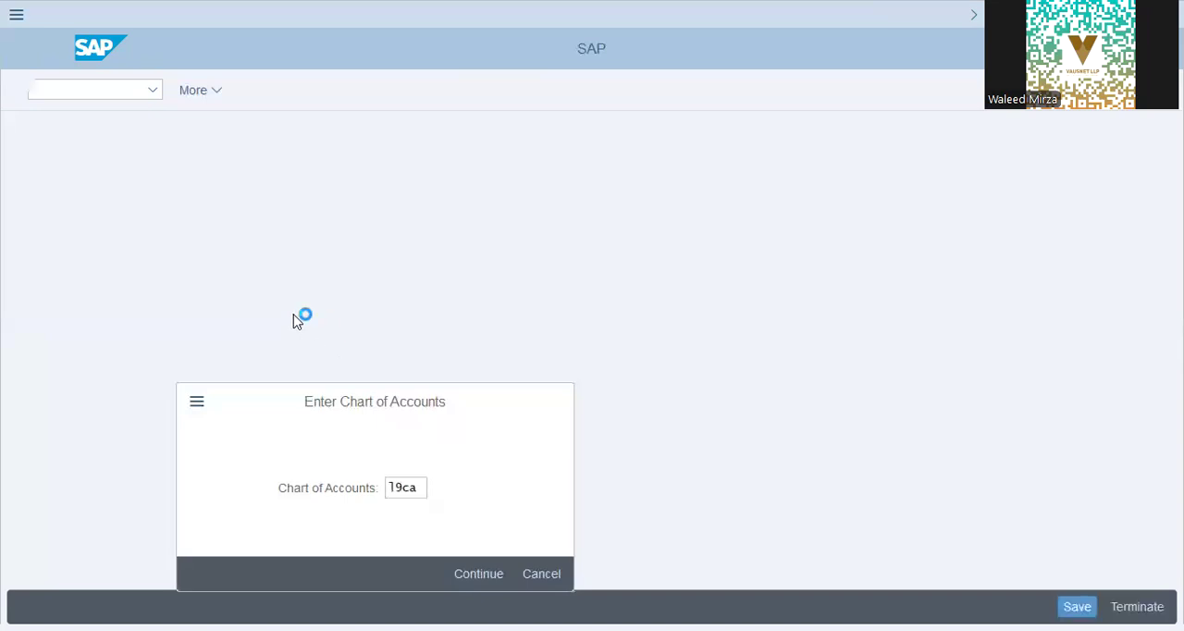
{"action": "left_click", "coordinate": [42, 48]}
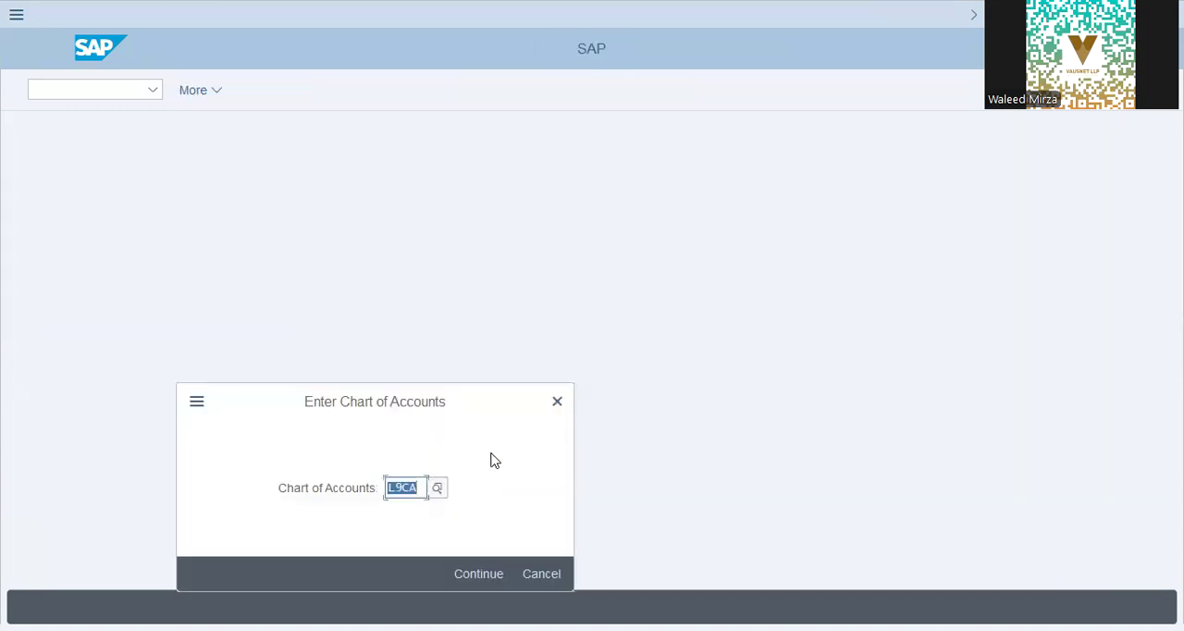
Step: Assign account 100100 to P&L statement account type X for balance carried forward in chart of accounts DAP9
{"action": "type", "text": "dap9"}
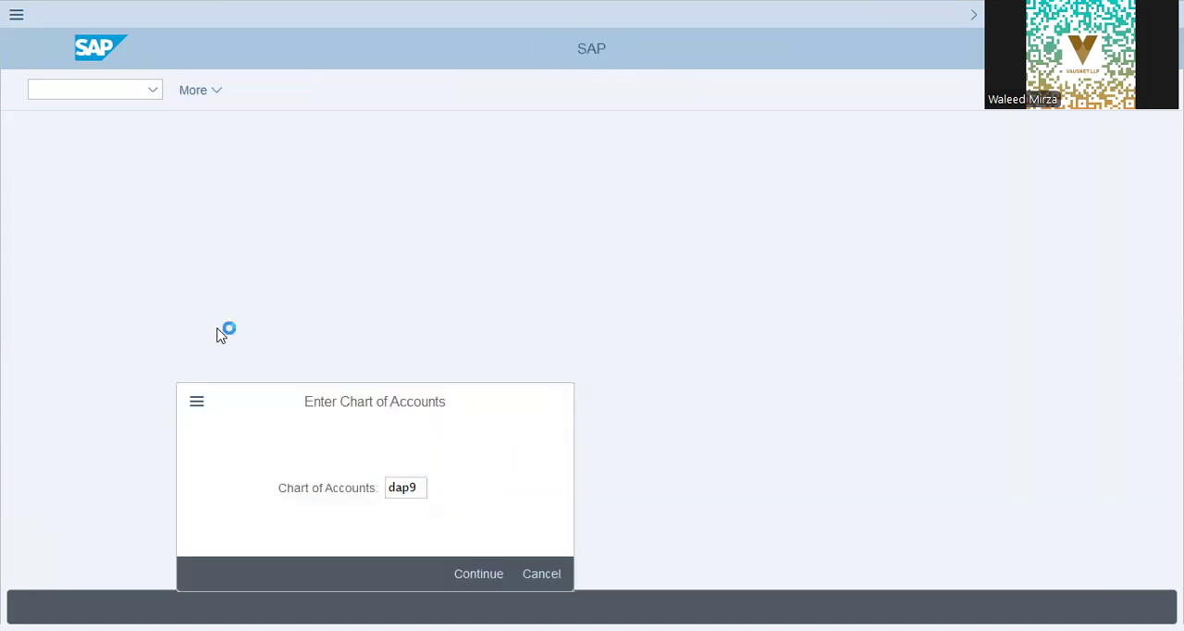
{"action": "key", "text": "Return"}
{"action": "type", "text": "x"}
{"action": "key", "text": "Tab"}
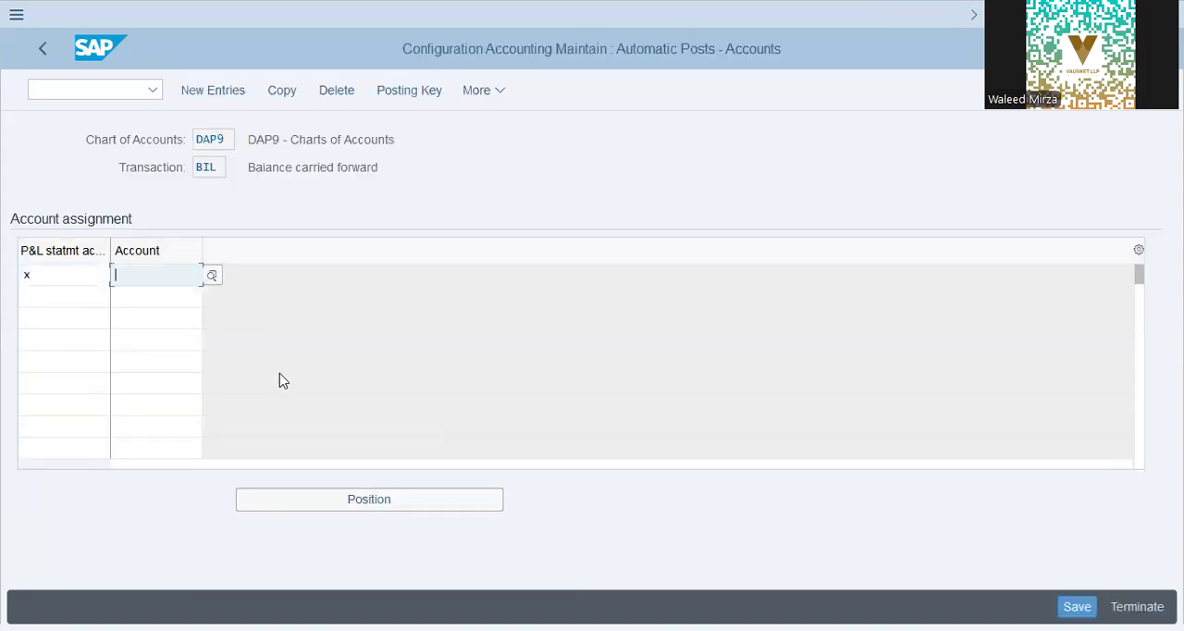
{"action": "type", "text": "100100"}
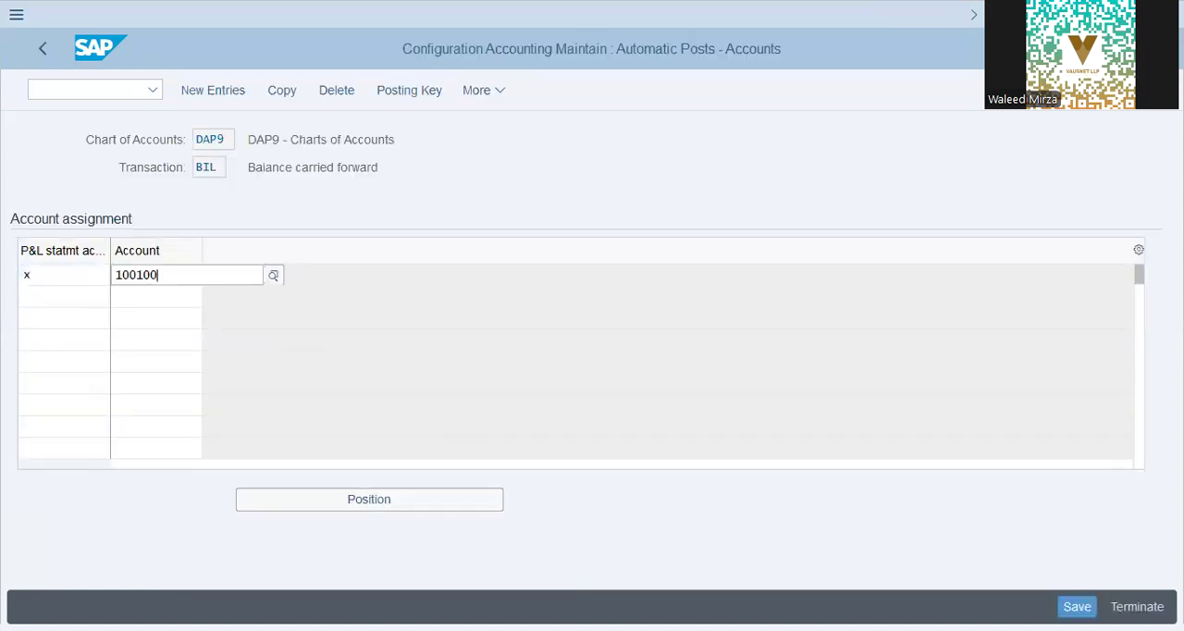
{"action": "key", "text": "Return"}
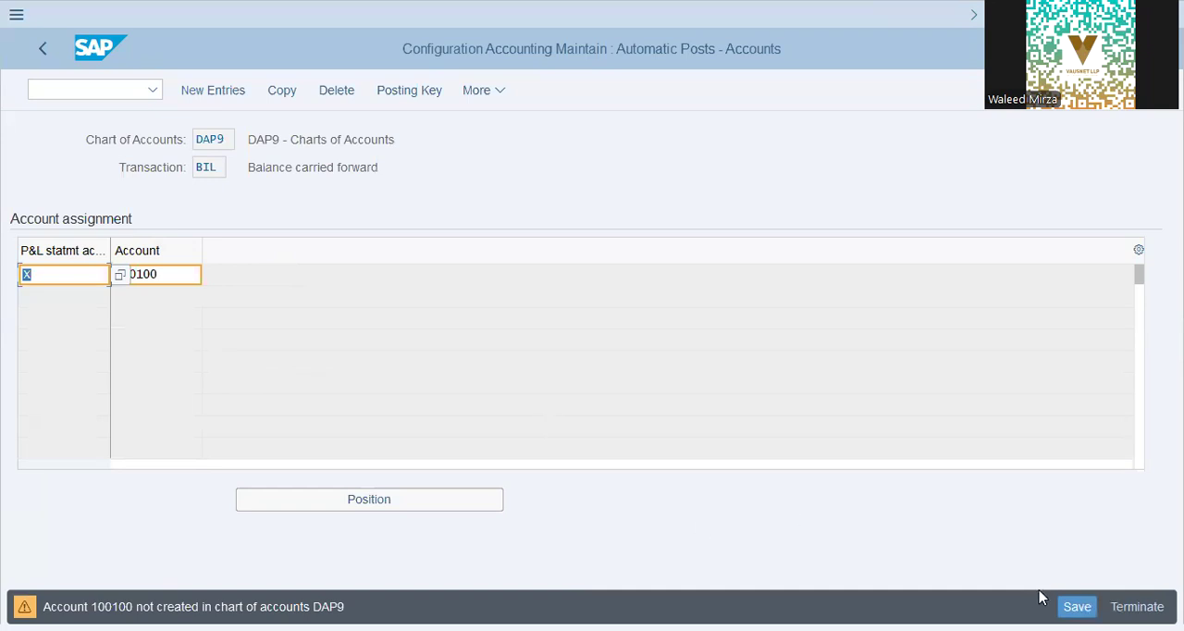
Step: Save the DAP9 retained earnings account assignment to customizing request SA2K902154
{"action": "key", "text": "Tab"}
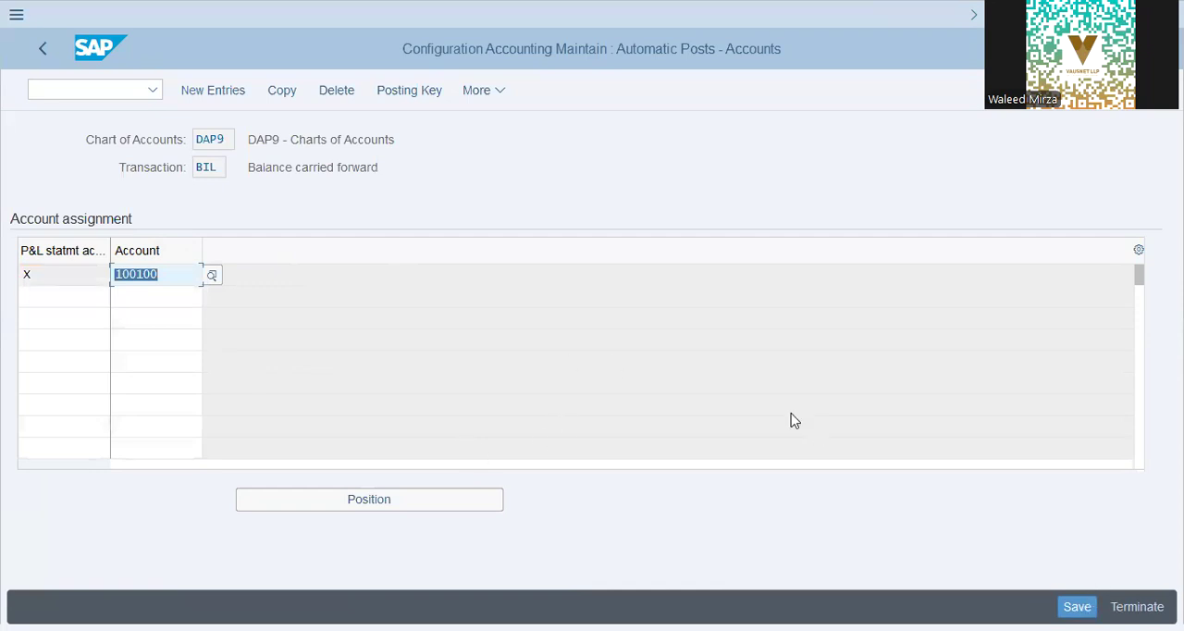
{"action": "left_click", "coordinate": [188, 286]}
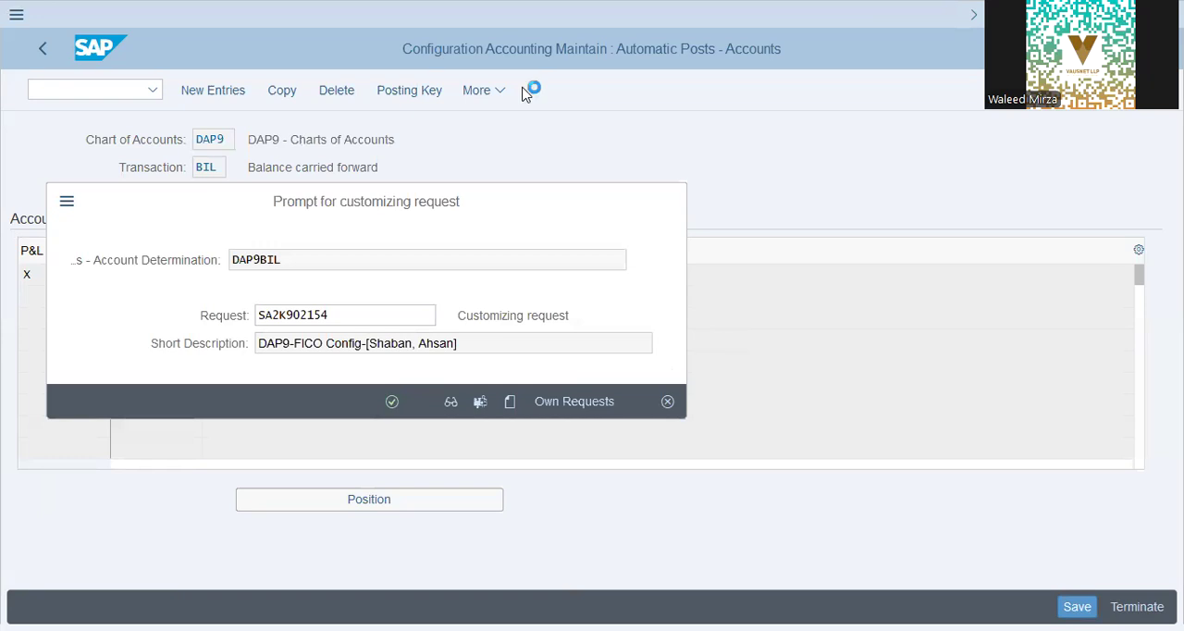
{"action": "key", "text": "Return"}
Step: Open the Transport Organizer and display the modifiable customizing and workbench requests
{"action": "type", "text": "/n se16"}
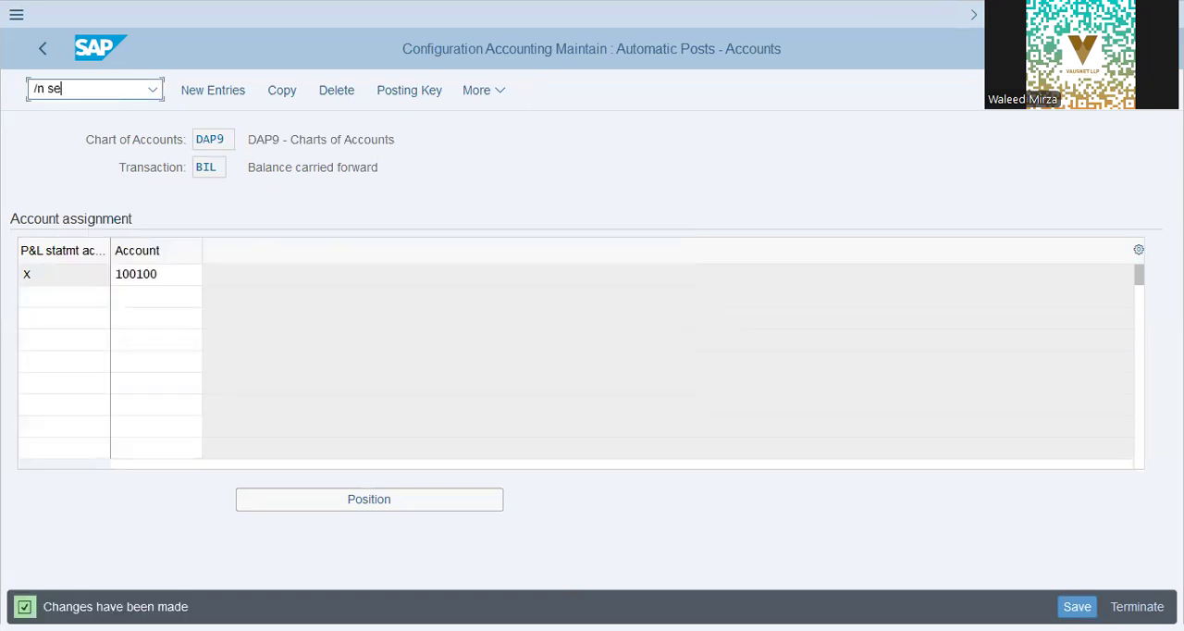
{"action": "key", "text": "Return"}
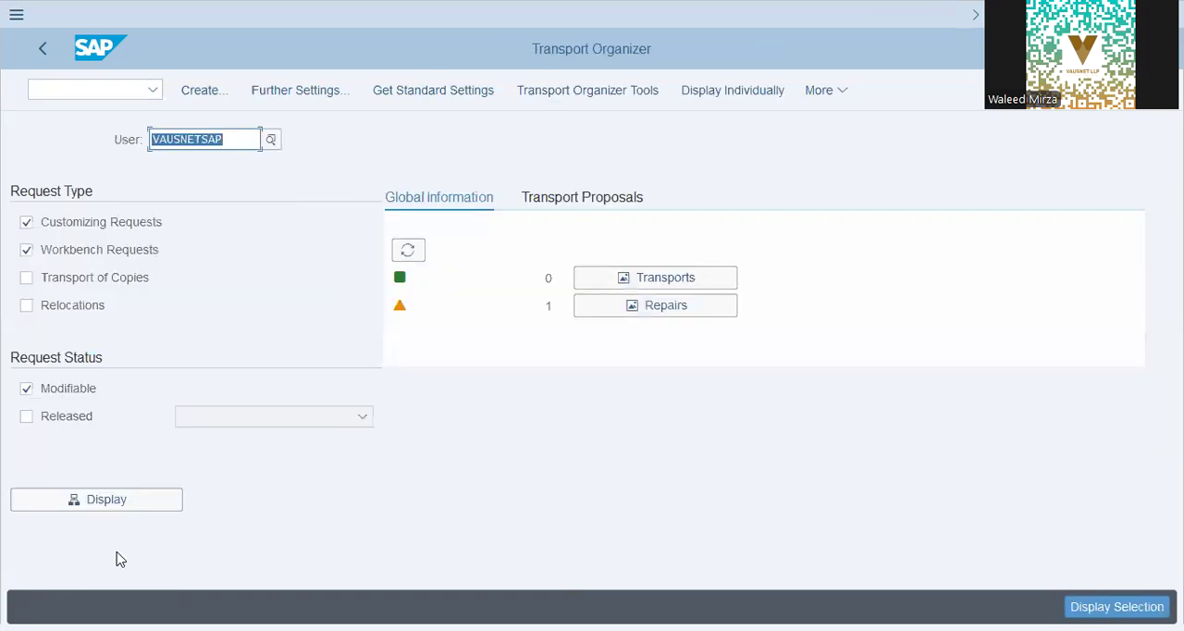
{"action": "left_click", "coordinate": [102, 502]}
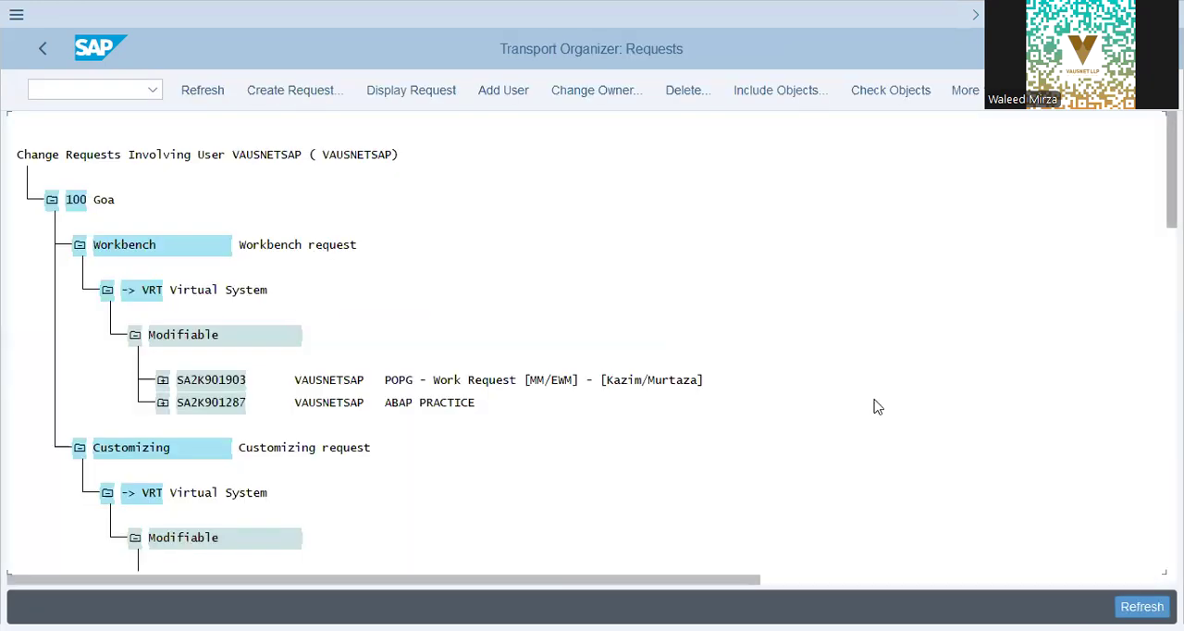
Step: Expand customizing request SA2K902154 and its customizing task to examine the recorded IMG activities
{"action": "scroll", "coordinate": [881, 404], "scroll_direction": "down", "scroll_amount": 3}
{"action": "left_click", "coordinate": [397, 516]}
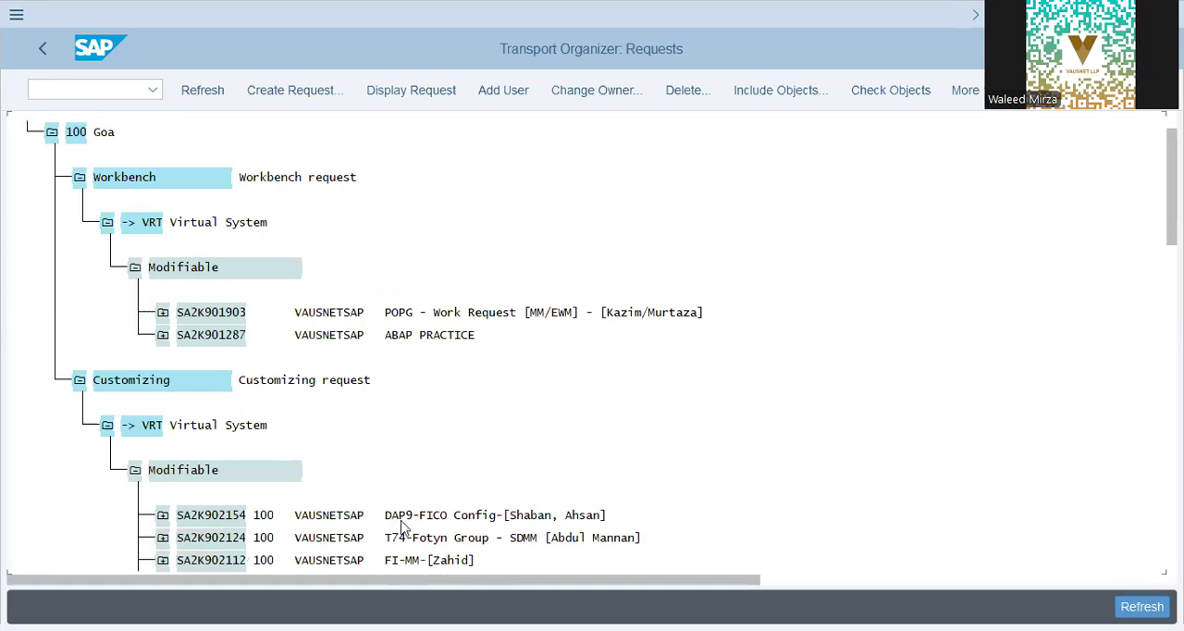
{"action": "left_click", "coordinate": [162, 516]}
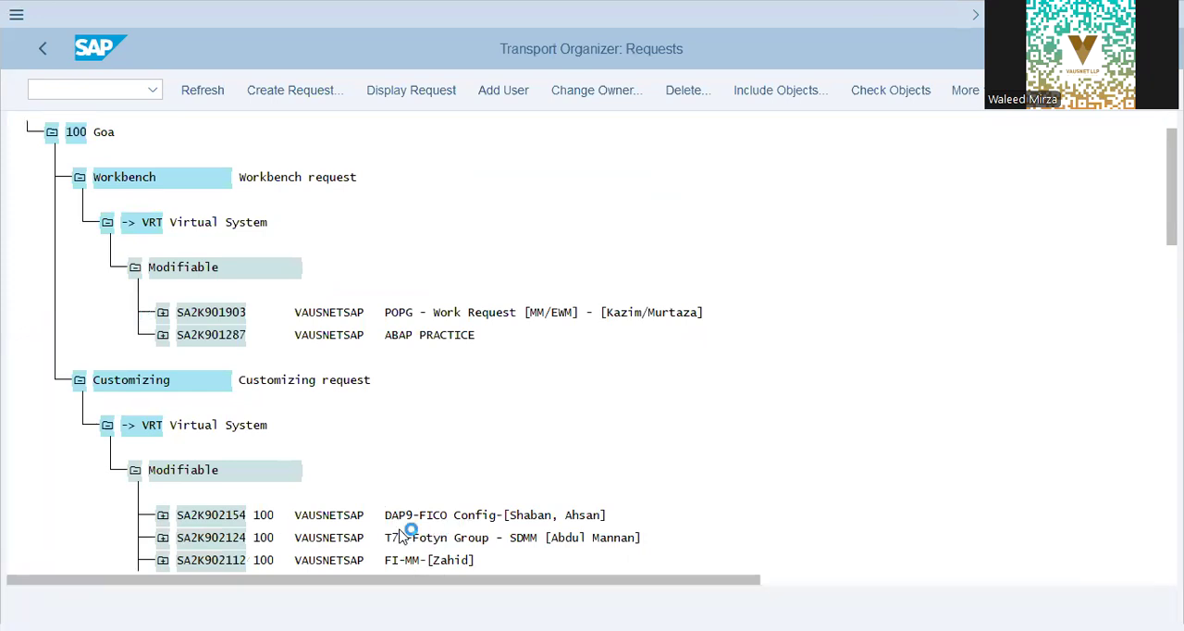
{"action": "left_click", "coordinate": [190, 515]}
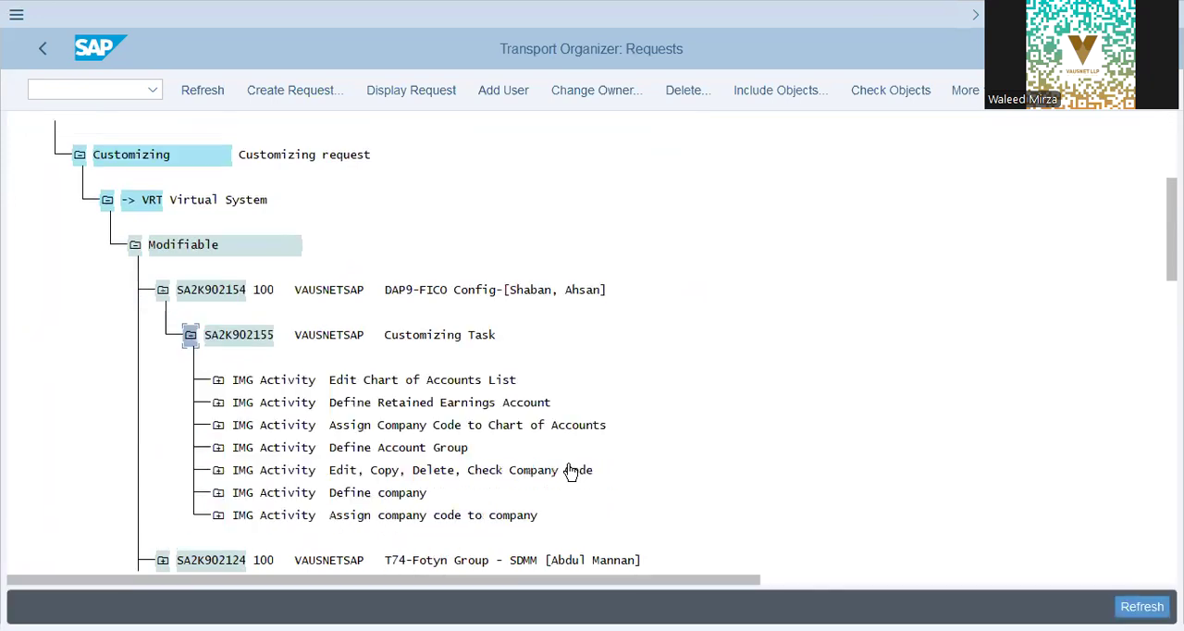